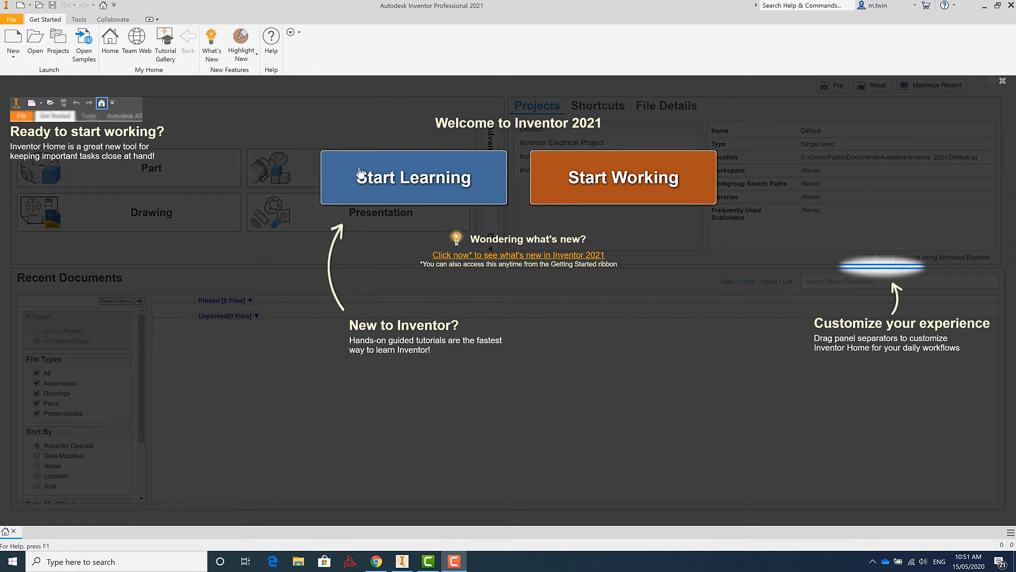
Step: Leave the welcome screen to start working and create a new assembly
{"action": "left_click", "coordinate": [642, 182]}
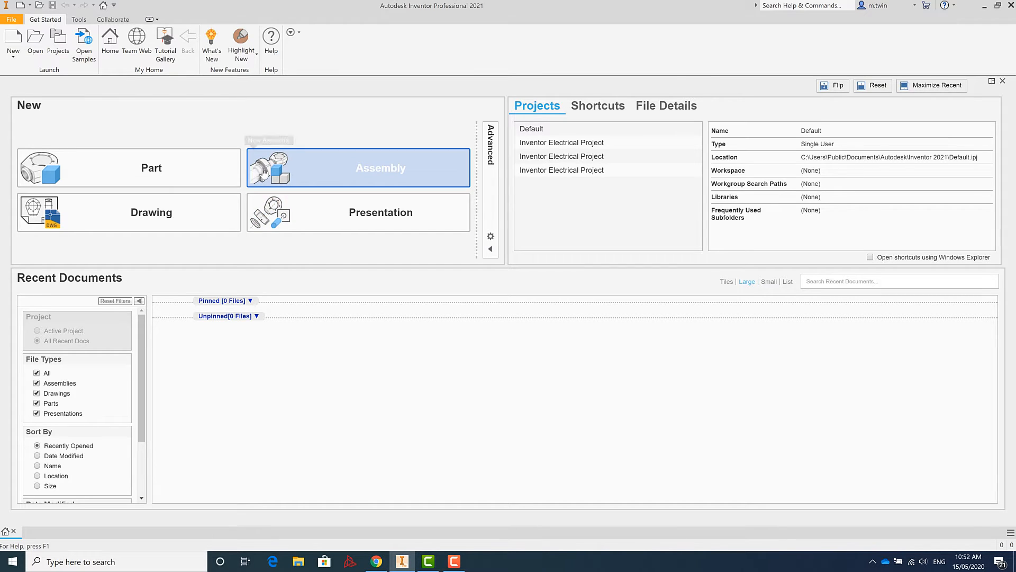
{"action": "left_click", "coordinate": [349, 172]}
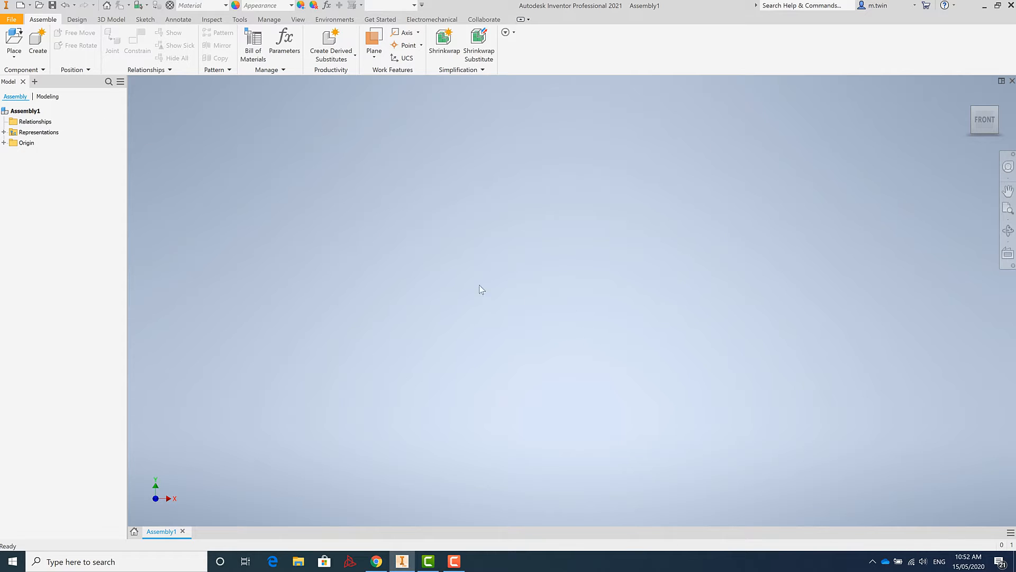
Step: Start an in-place component based on the Standard.ipt template and name it Body
{"action": "left_click", "coordinate": [41, 42]}
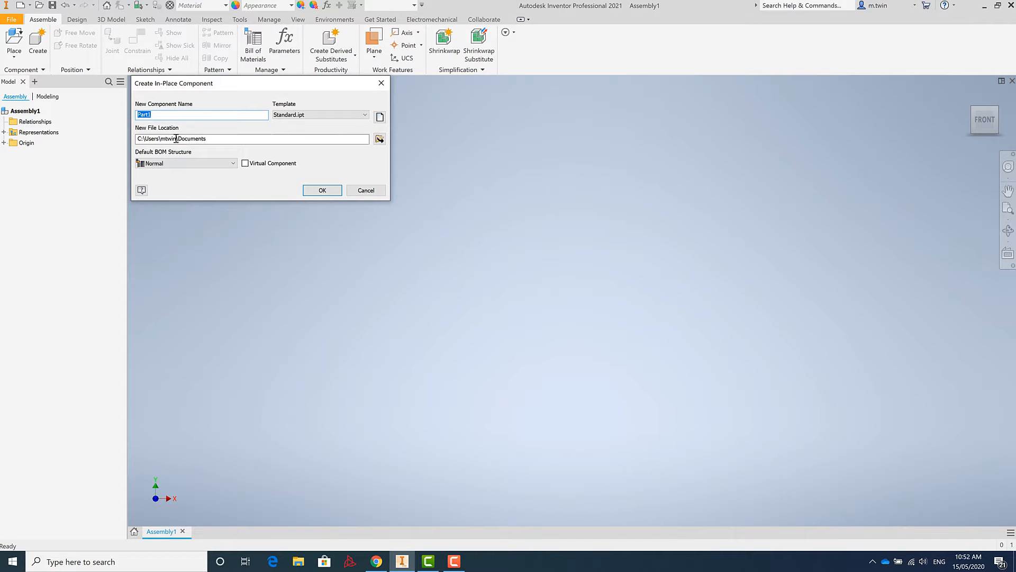
{"action": "left_click", "coordinate": [313, 115]}
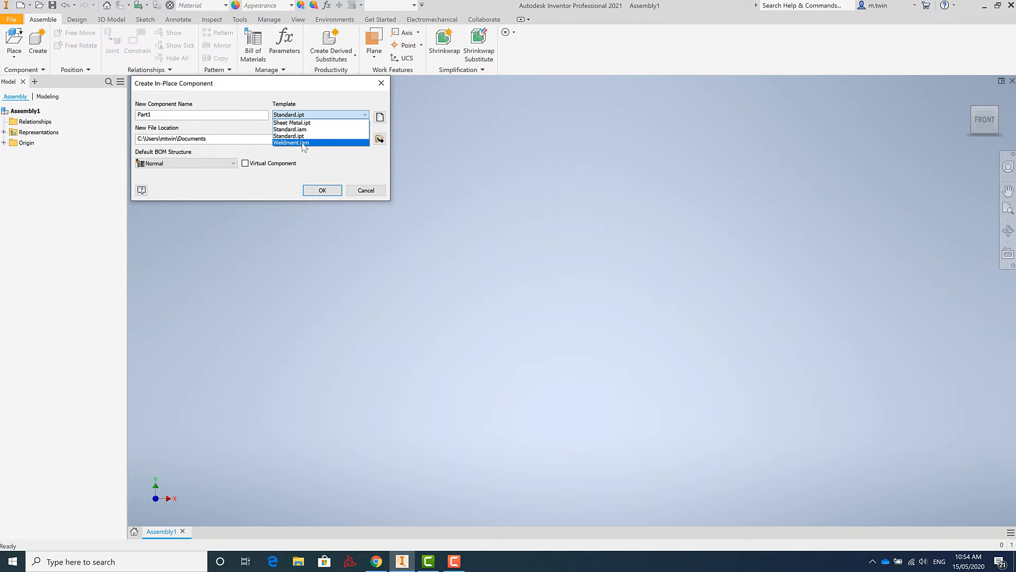
{"action": "left_click", "coordinate": [293, 136]}
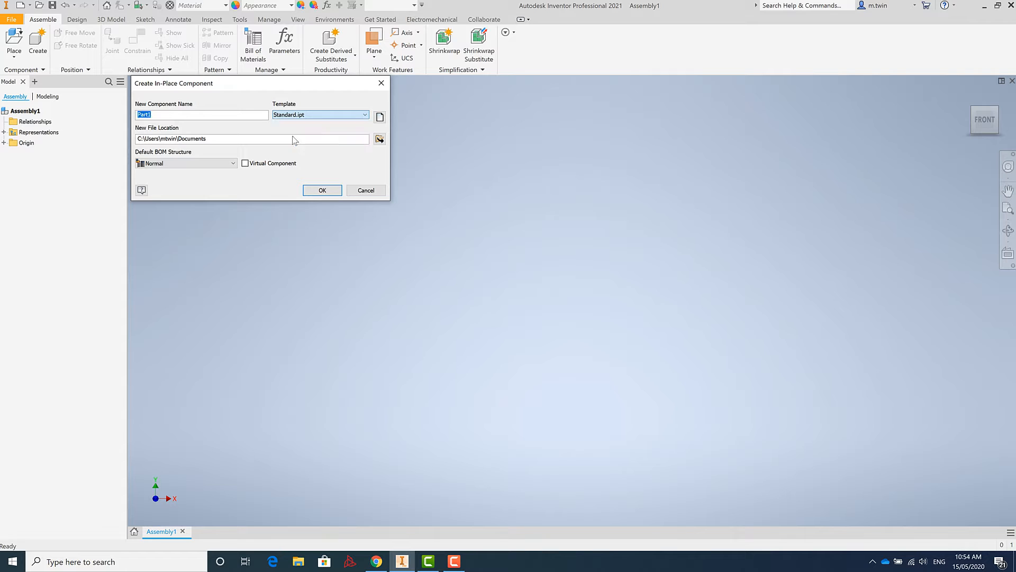
{"action": "left_click", "coordinate": [165, 116]}
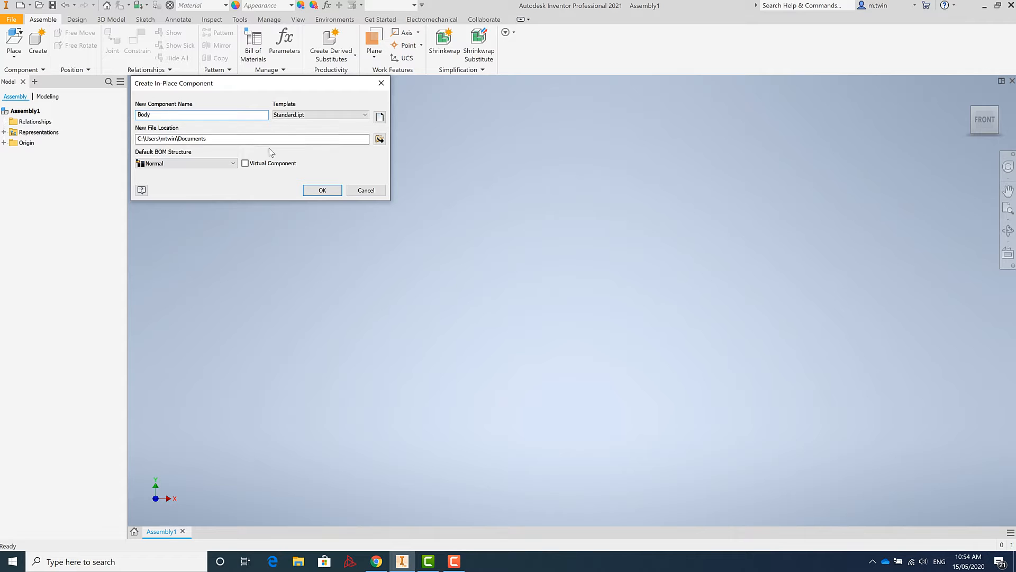
Step: Set the new component's file location to the Inventor online folder in Documents, keeping the file name Body.ipt
{"action": "left_click", "coordinate": [379, 139]}
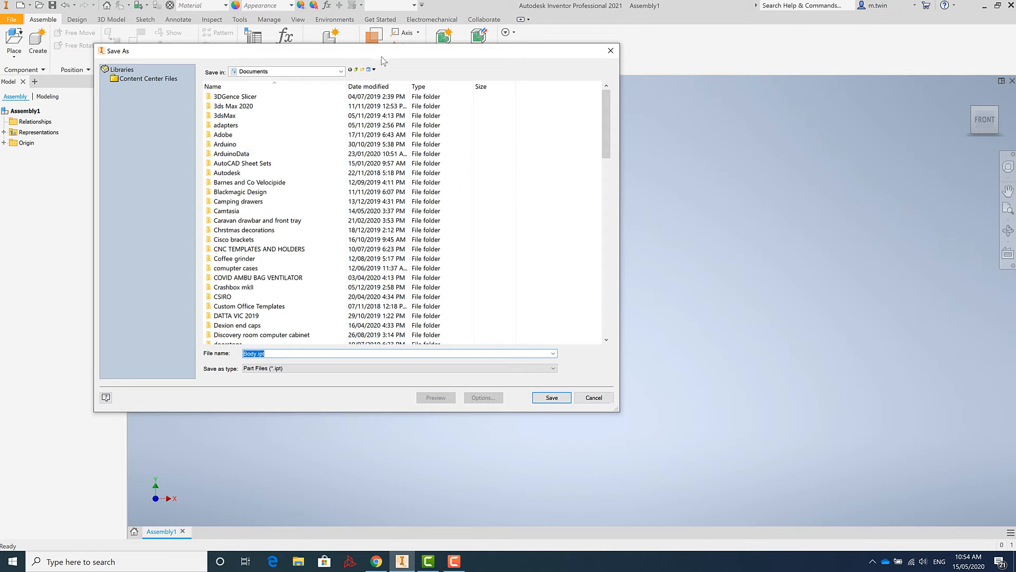
{"action": "scroll", "coordinate": [262, 217], "scroll_direction": "down", "scroll_amount": 17}
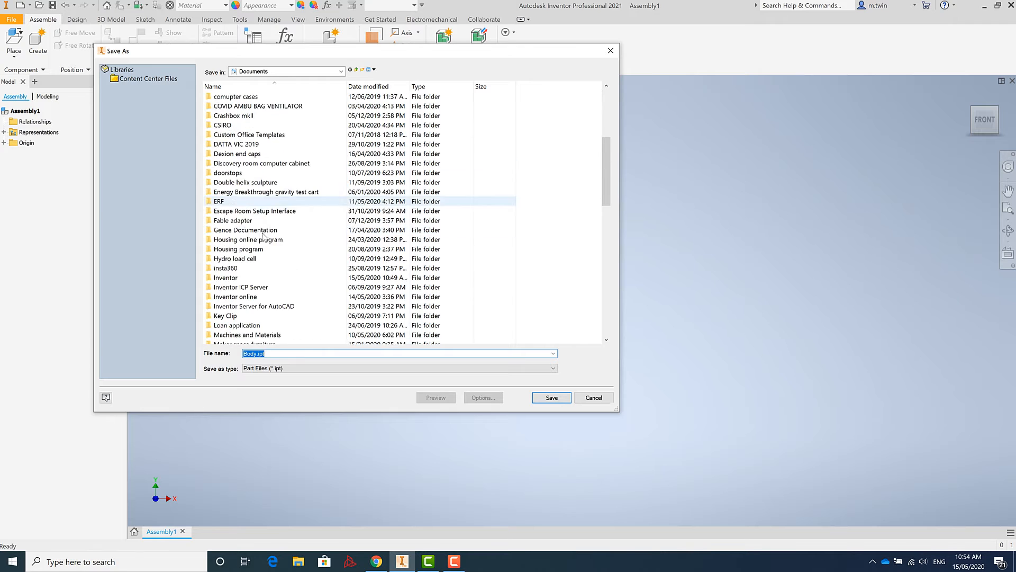
{"action": "scroll", "coordinate": [263, 218], "scroll_direction": "down", "scroll_amount": 5}
{"action": "scroll", "coordinate": [258, 215], "scroll_direction": "up", "scroll_amount": 10}
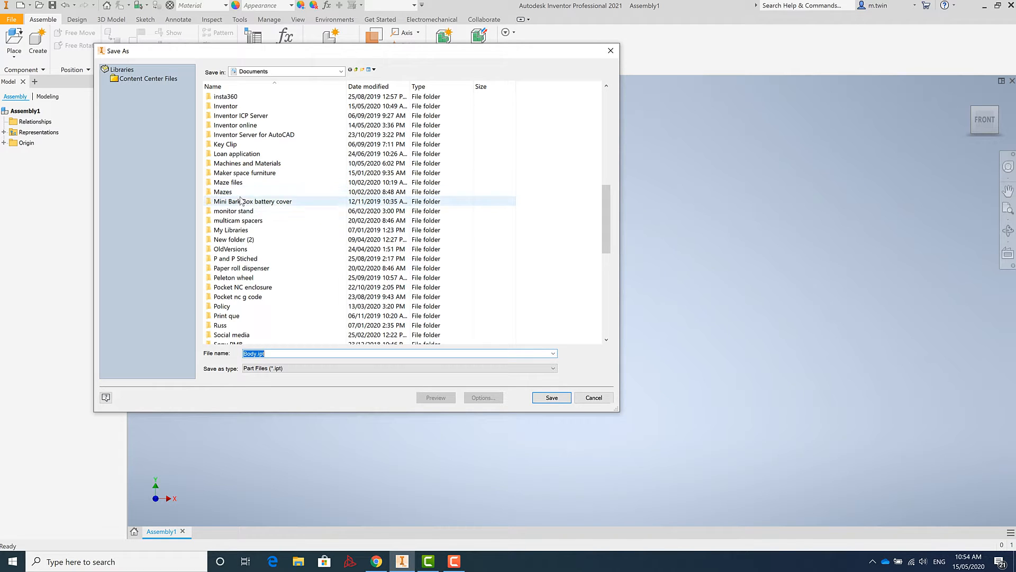
{"action": "double_click", "coordinate": [245, 125]}
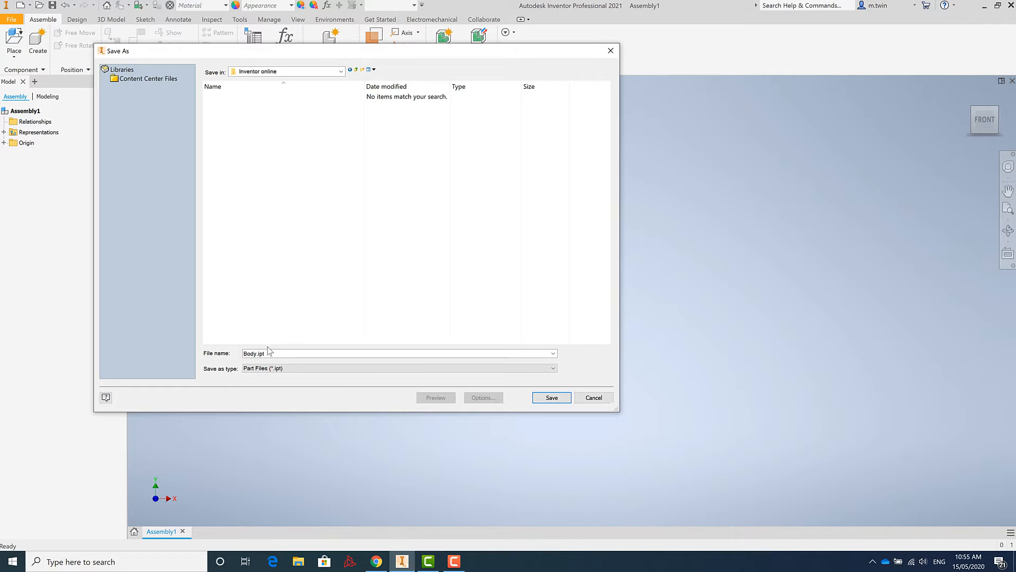
{"action": "left_click", "coordinate": [560, 400]}
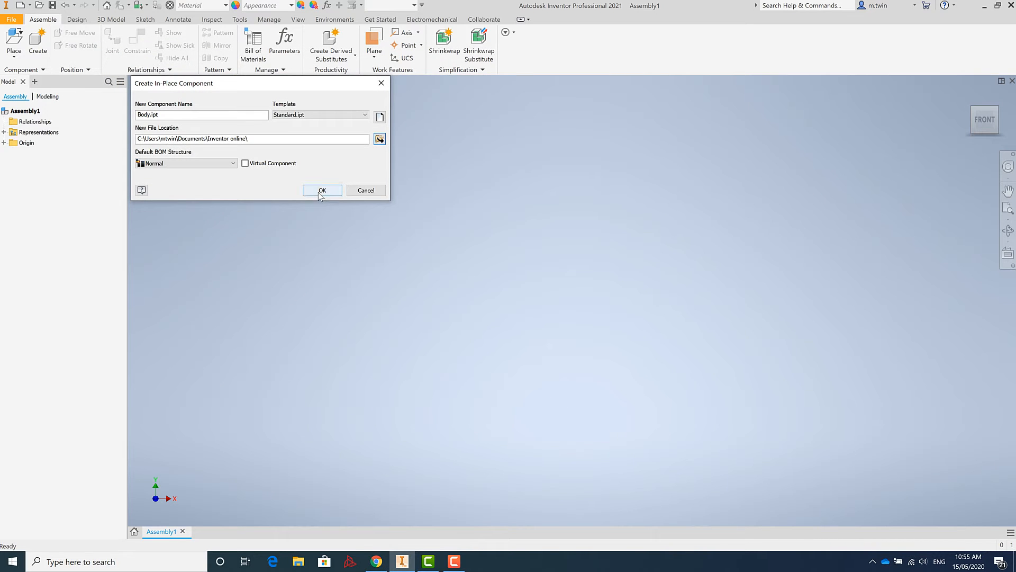
Step: Create the Body part in the assembly and place it on the assembly's XY origin plane
{"action": "left_click", "coordinate": [321, 191]}
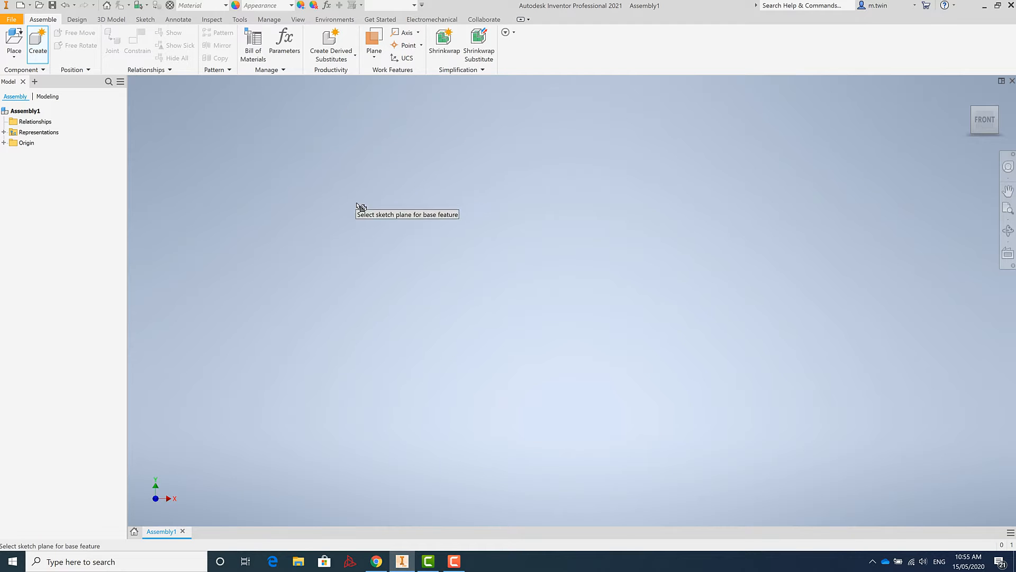
{"action": "left_click", "coordinate": [5, 143]}
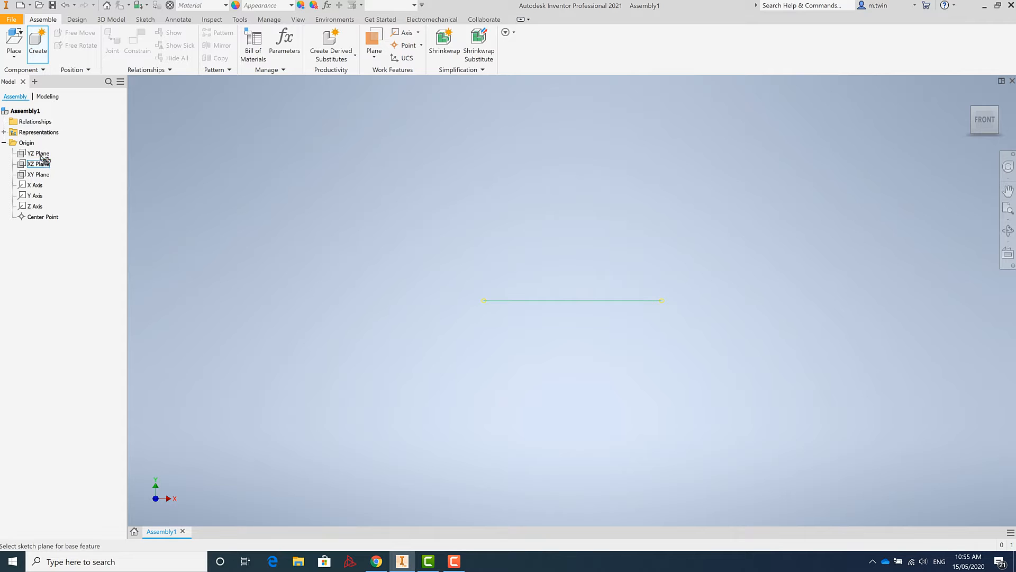
{"action": "left_click", "coordinate": [38, 179]}
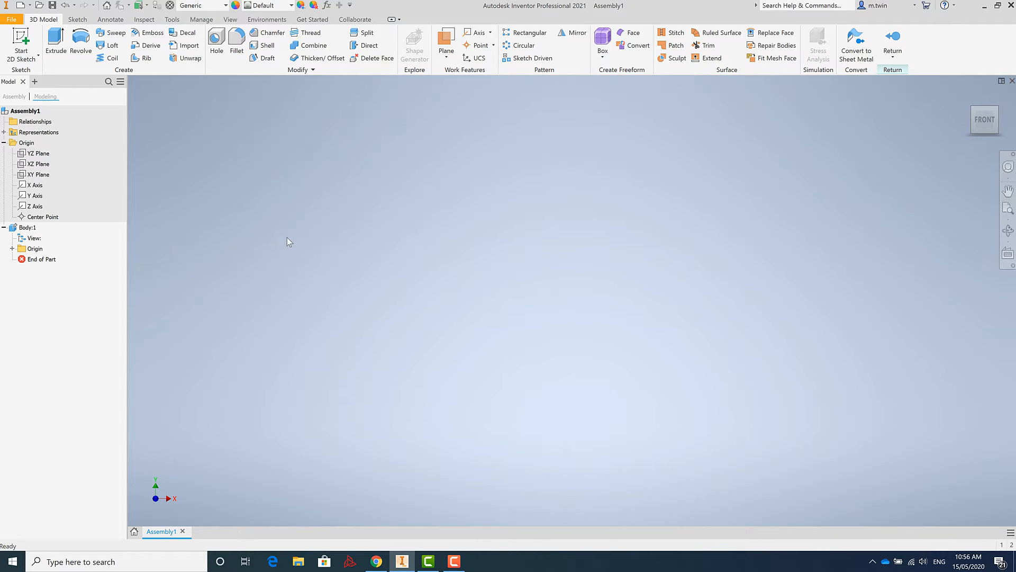
Step: Start a 2D sketch on the Body part's horizontal XZ plane
{"action": "left_click", "coordinate": [21, 39]}
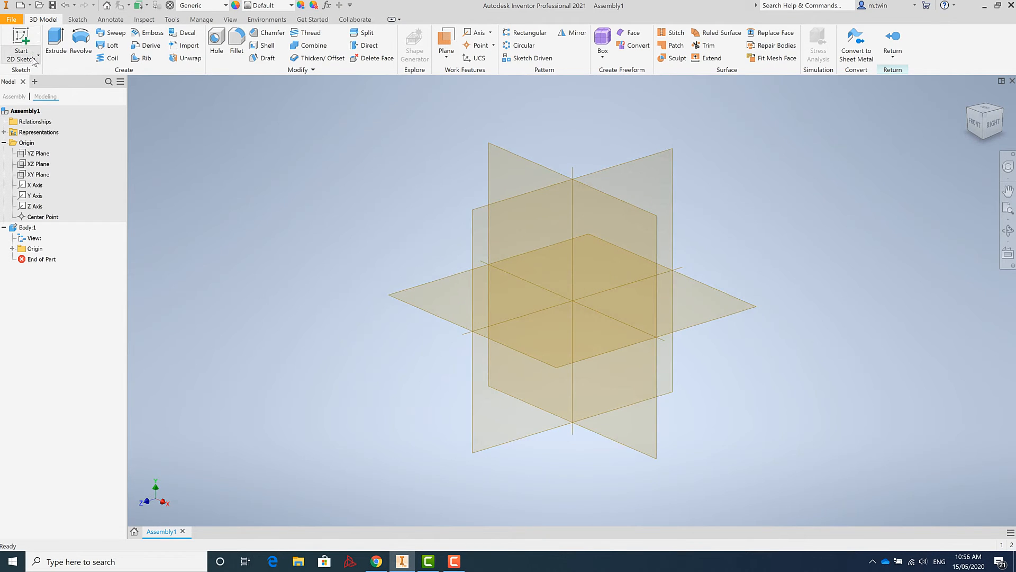
{"action": "left_click", "coordinate": [31, 60]}
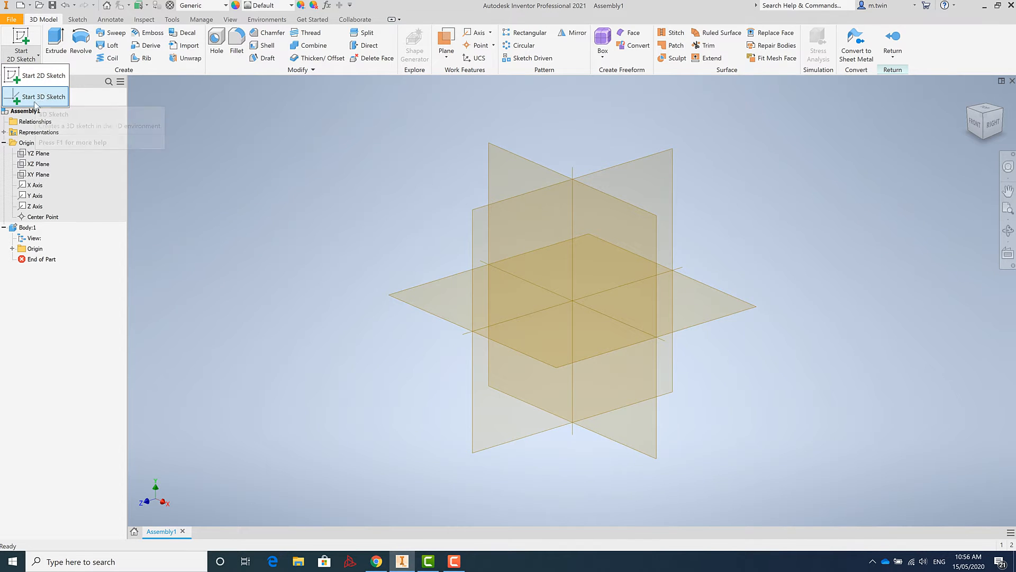
{"action": "left_click", "coordinate": [26, 75]}
{"action": "left_click", "coordinate": [21, 43]}
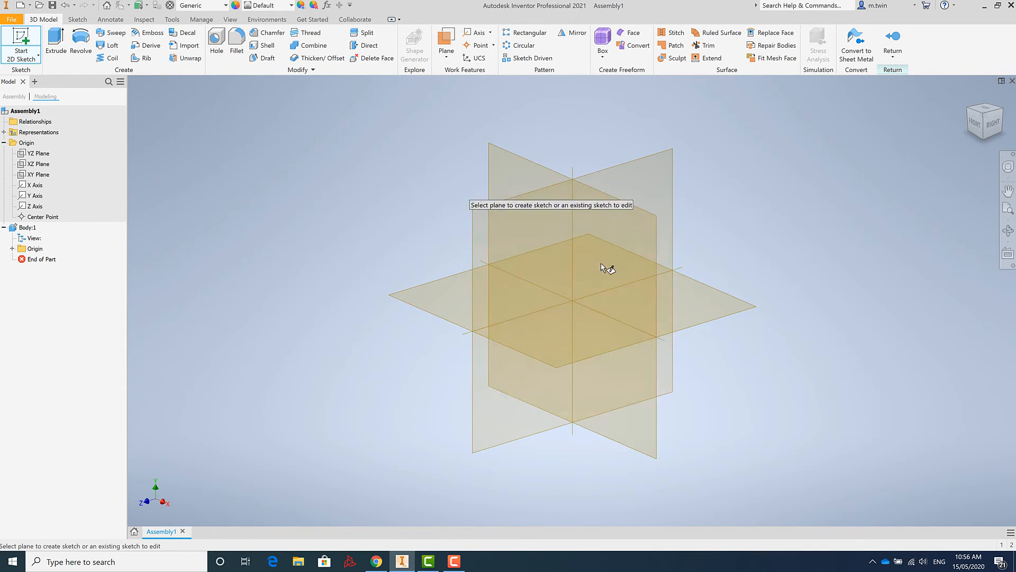
{"action": "left_click", "coordinate": [442, 304]}
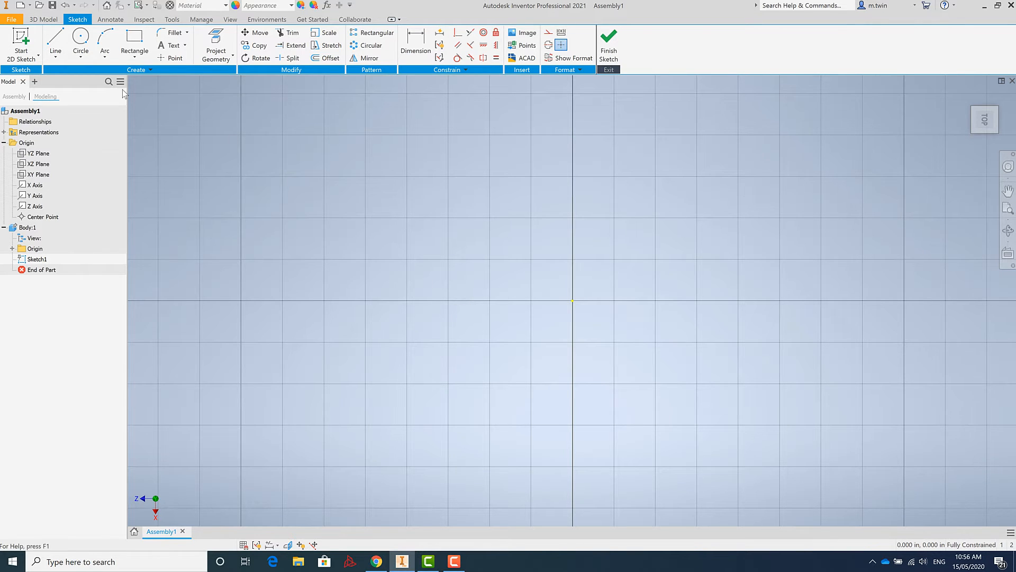
{"action": "left_click", "coordinate": [128, 43]}
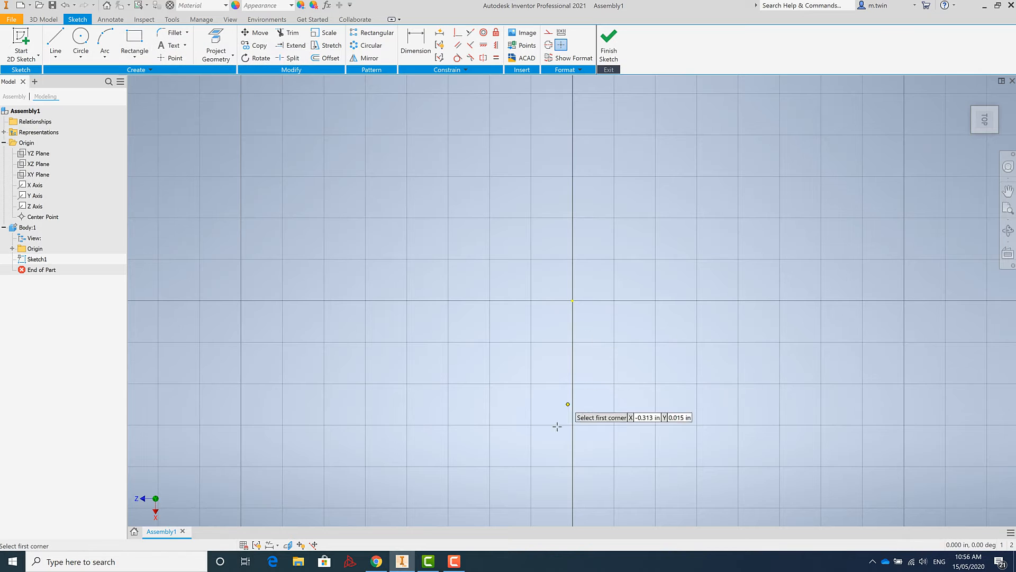
{"action": "left_click", "coordinate": [362, 421]}
{"action": "left_click", "coordinate": [692, 171]}
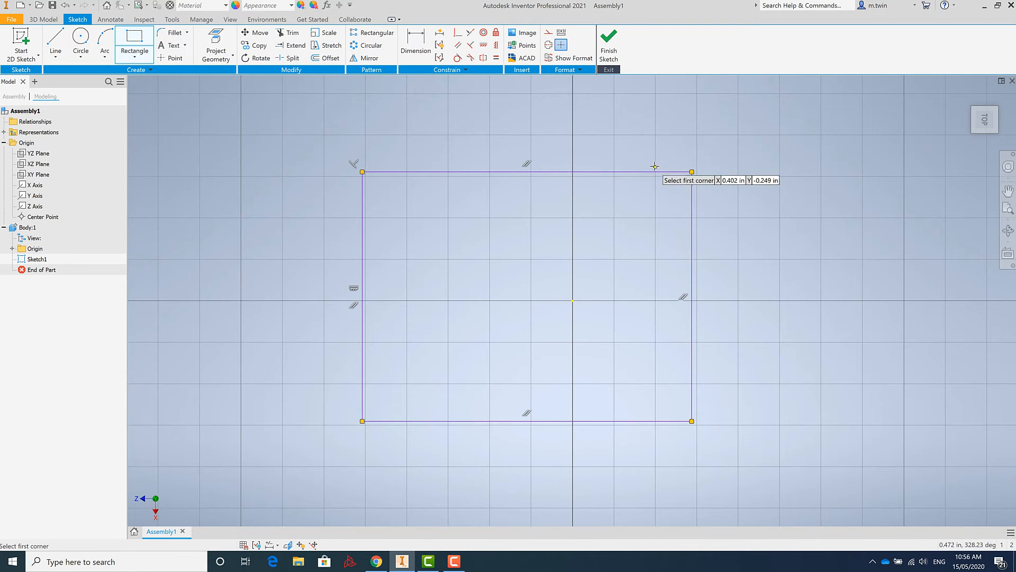
{"action": "key", "text": "ctrl+z"}
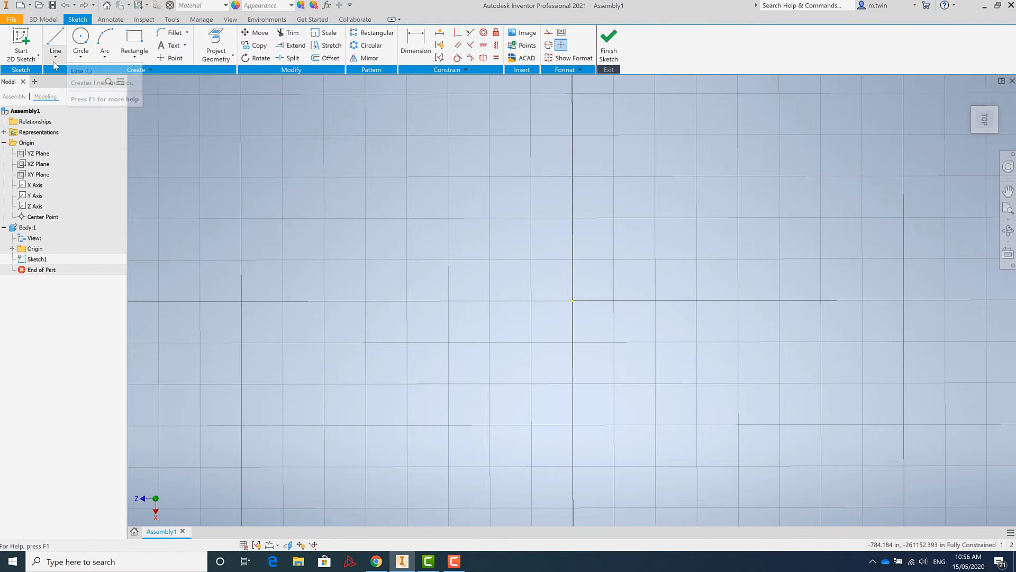
{"action": "left_click", "coordinate": [129, 45]}
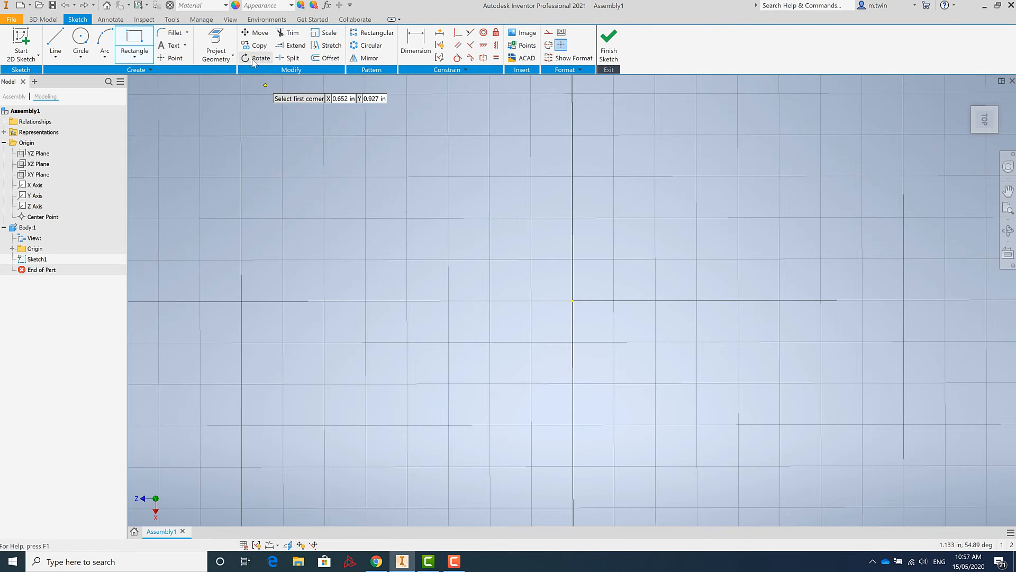
Step: Set the Body part's document units to millimeter for length and kilogram for mass, and apply them
{"action": "left_click", "coordinate": [202, 22]}
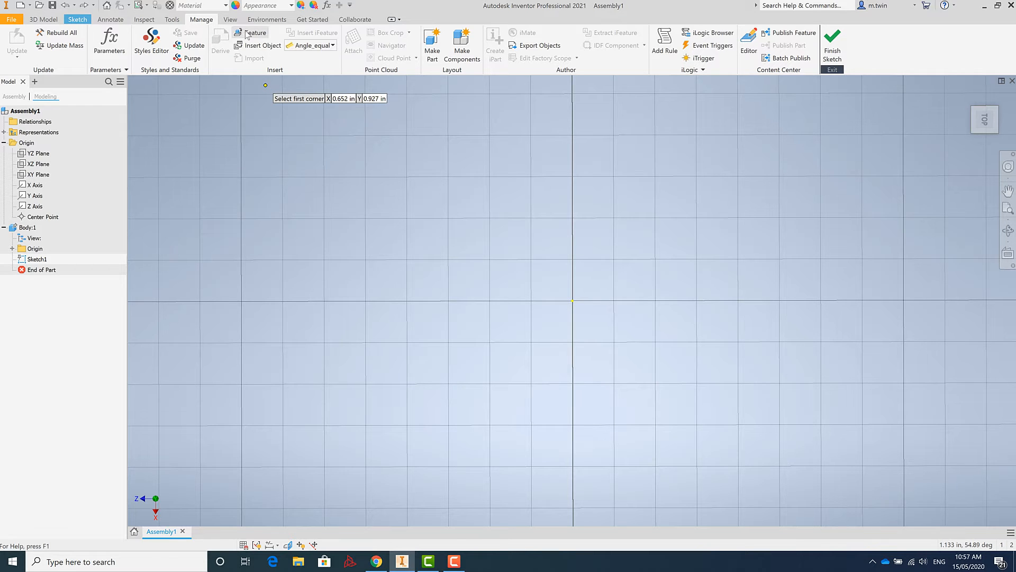
{"action": "left_click", "coordinate": [176, 20]}
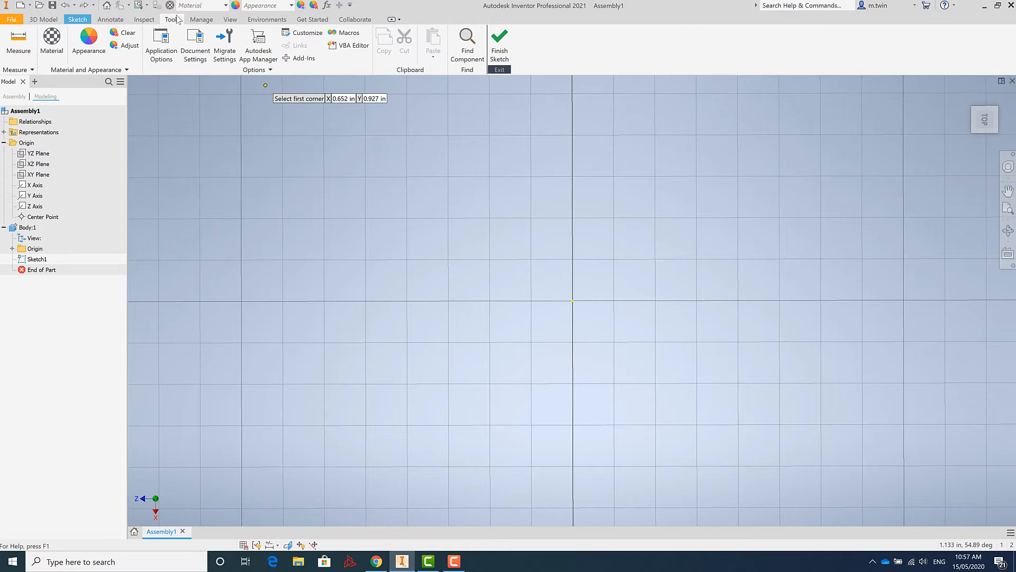
{"action": "left_click", "coordinate": [195, 51]}
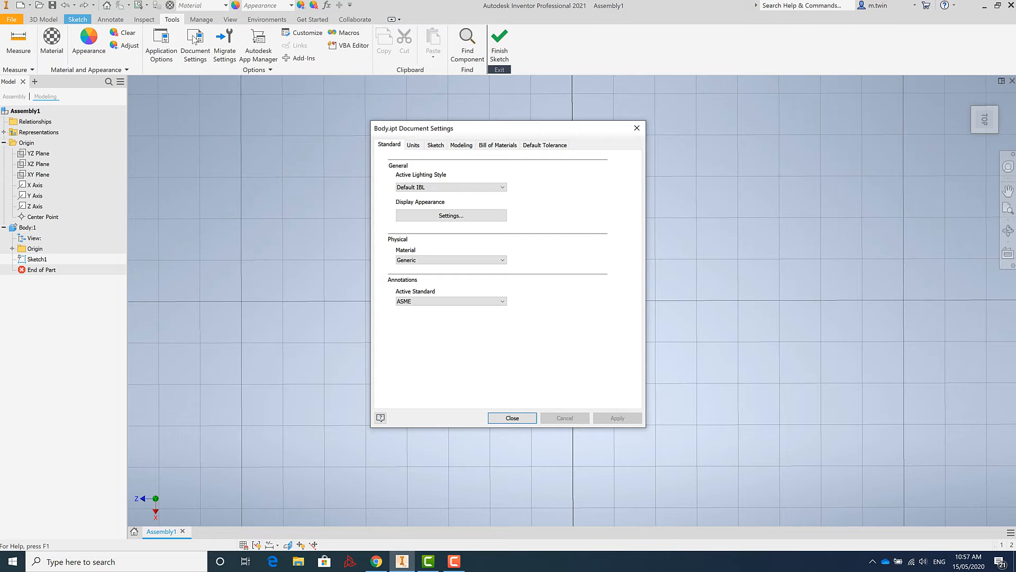
{"action": "left_click", "coordinate": [414, 147]}
{"action": "left_click", "coordinate": [412, 181]}
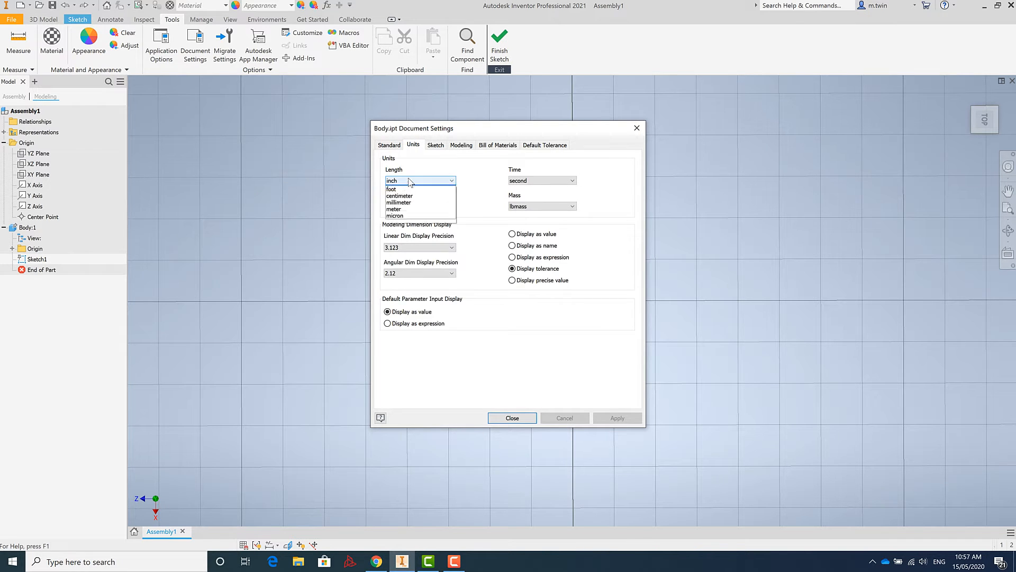
{"action": "left_click", "coordinate": [409, 208]}
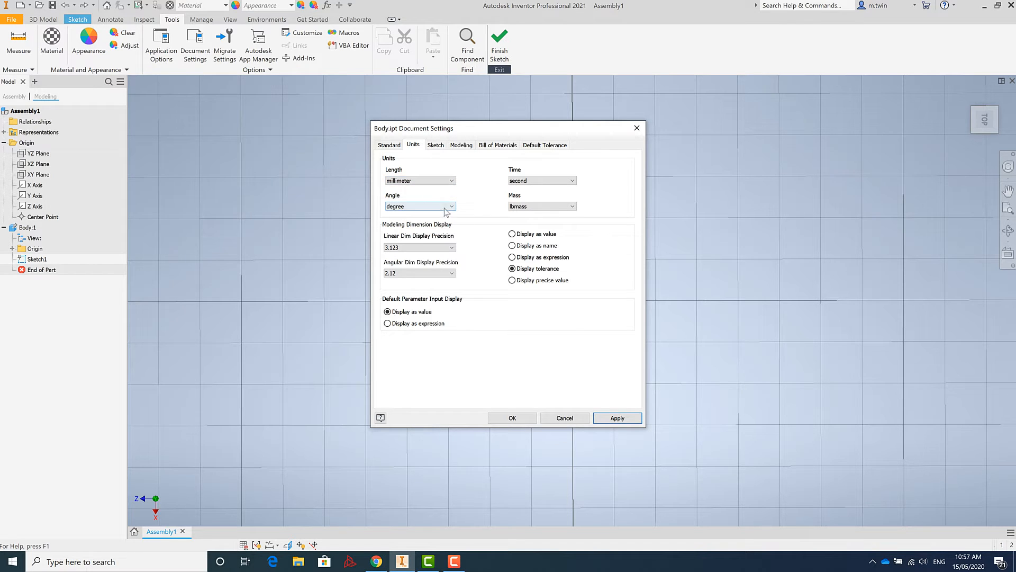
{"action": "left_click", "coordinate": [521, 206]}
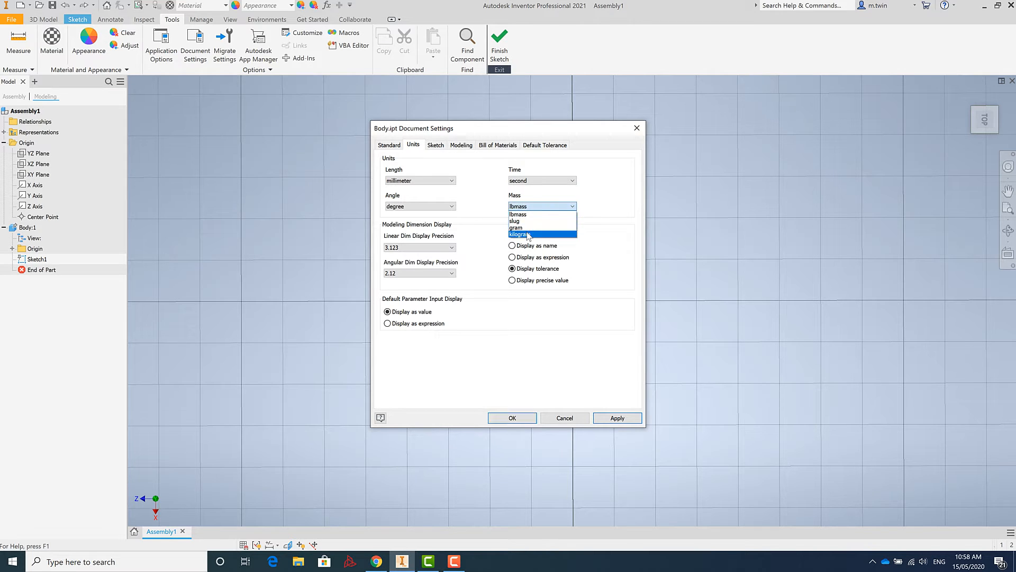
{"action": "left_click", "coordinate": [529, 235]}
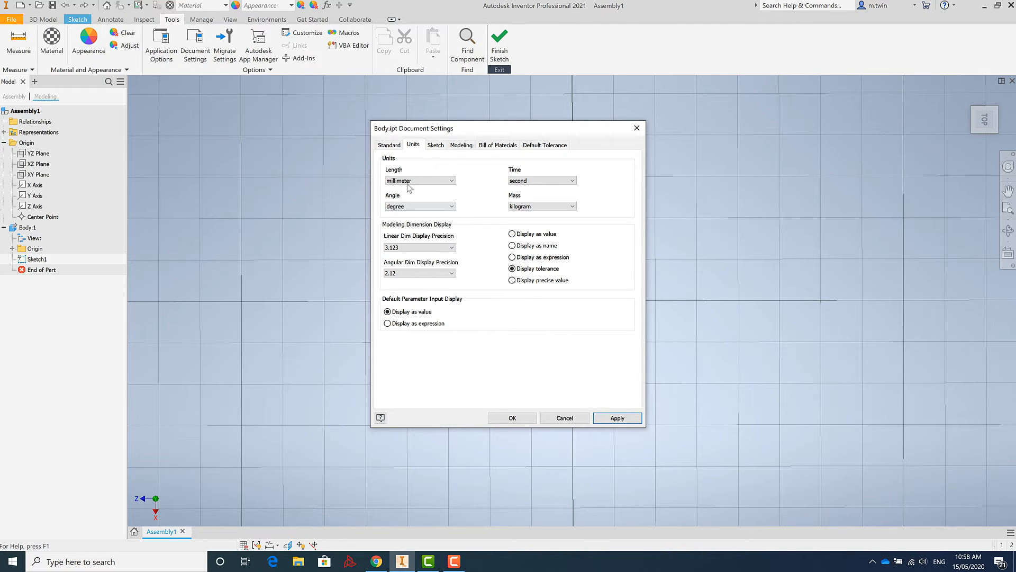
{"action": "left_click", "coordinate": [615, 419]}
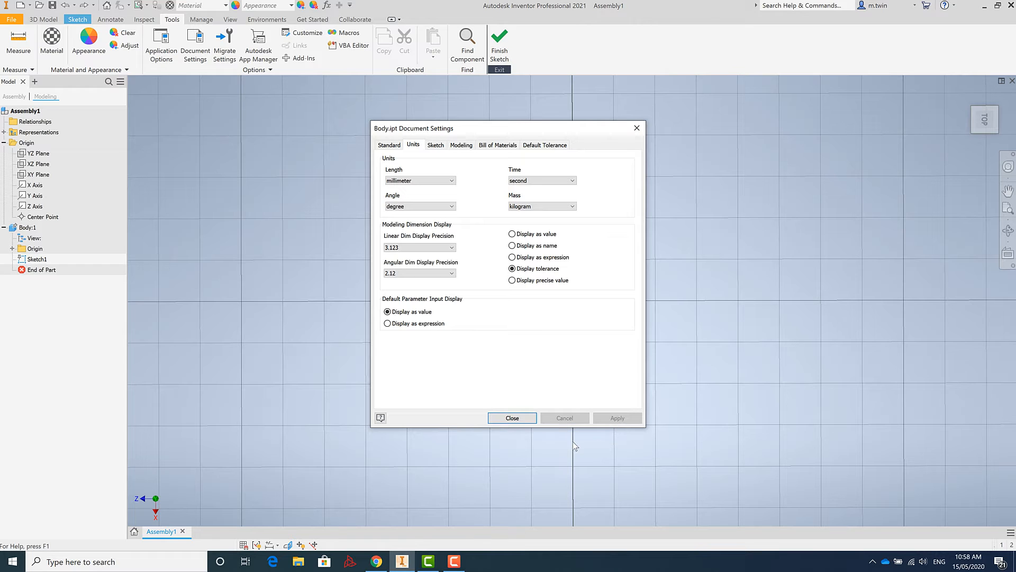
{"action": "left_click", "coordinate": [510, 418]}
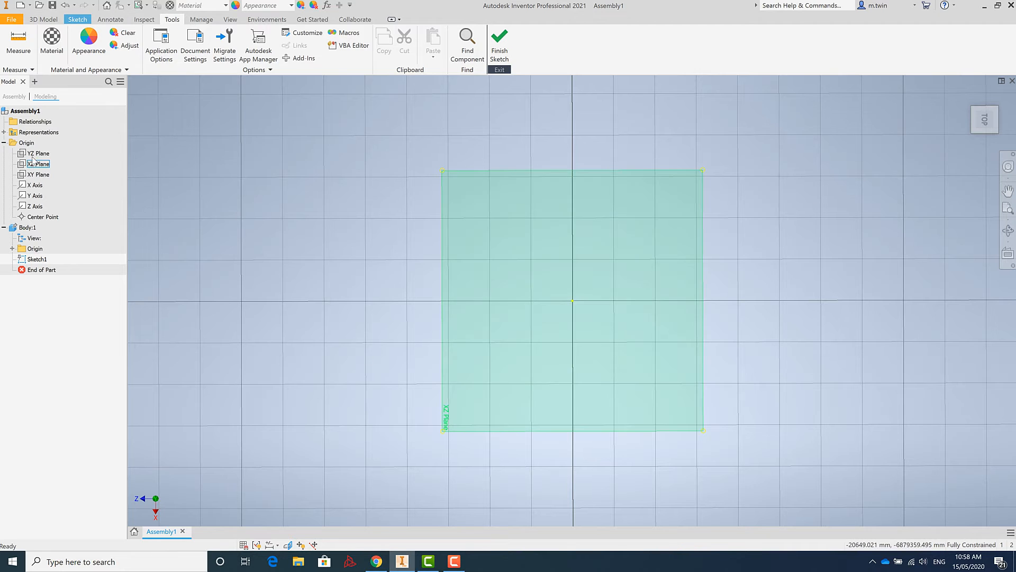
Step: Draw a rectangle about 21 mm square with its first corner on the sketch origin
{"action": "left_click", "coordinate": [78, 19]}
{"action": "left_click", "coordinate": [135, 38]}
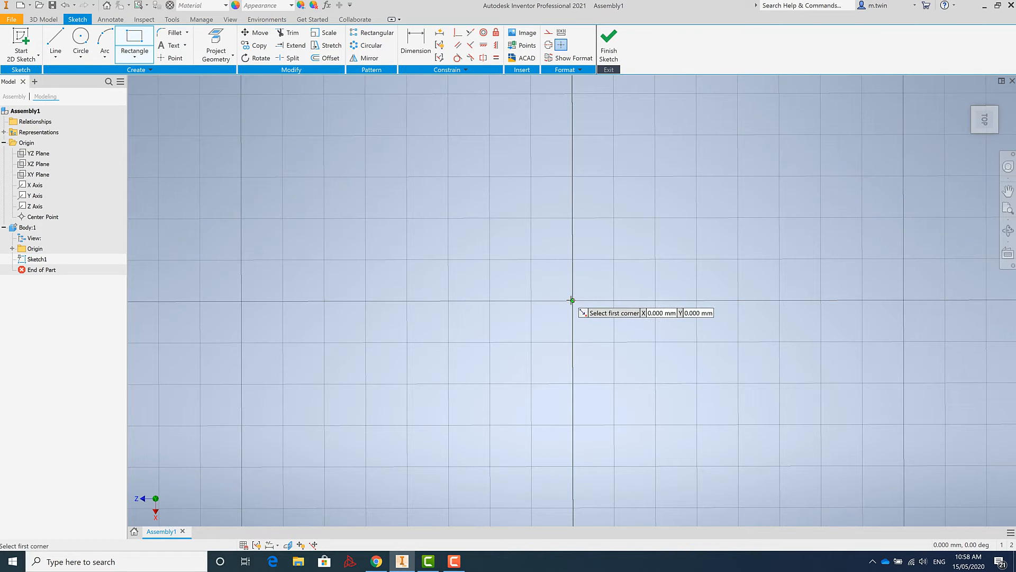
{"action": "left_click", "coordinate": [573, 300]}
{"action": "scroll", "coordinate": [233, 391], "scroll_direction": "down", "scroll_amount": 3}
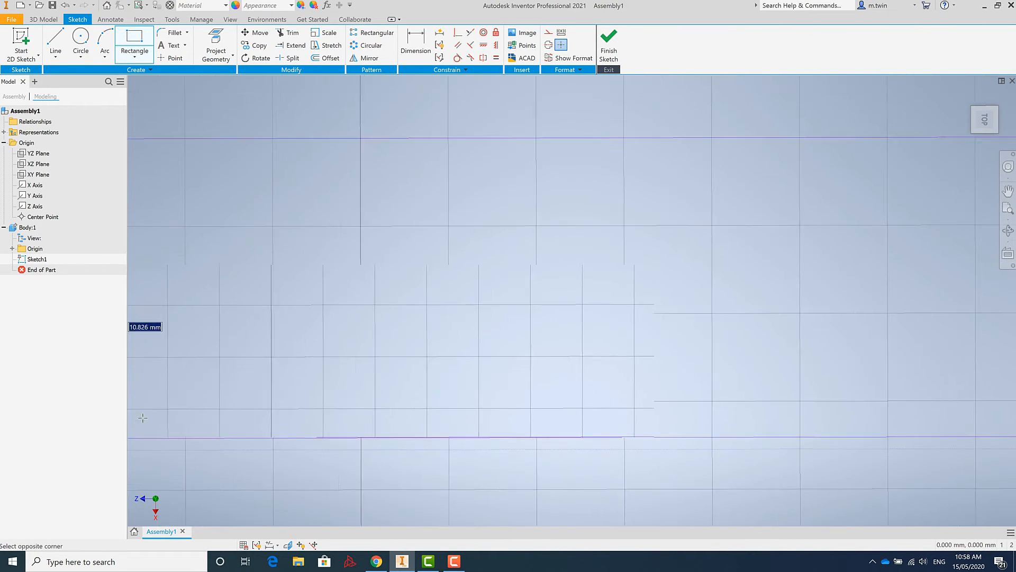
{"action": "scroll", "coordinate": [577, 177], "scroll_direction": "up", "scroll_amount": 3}
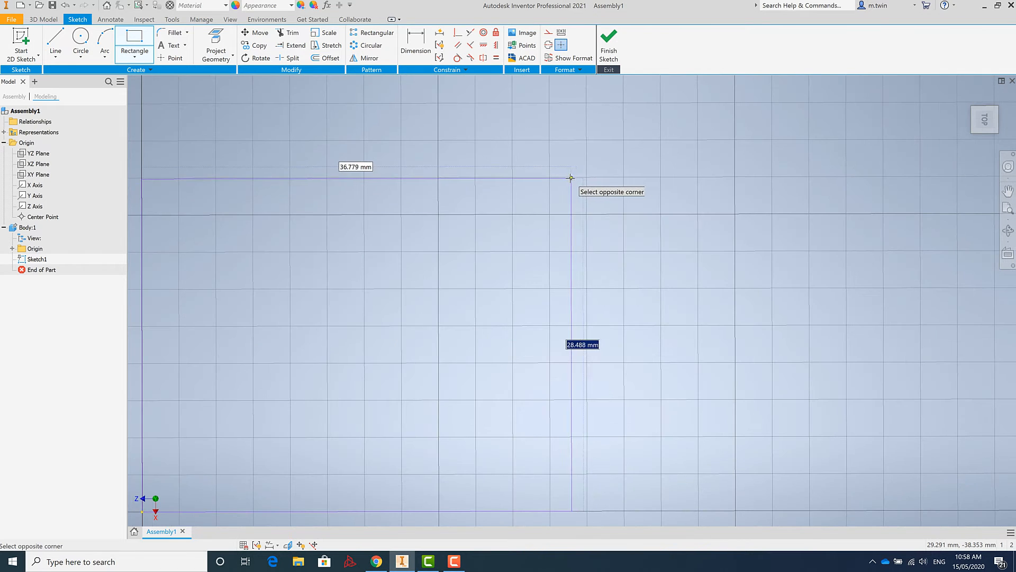
{"action": "scroll", "coordinate": [669, 139], "scroll_direction": "down", "scroll_amount": 2}
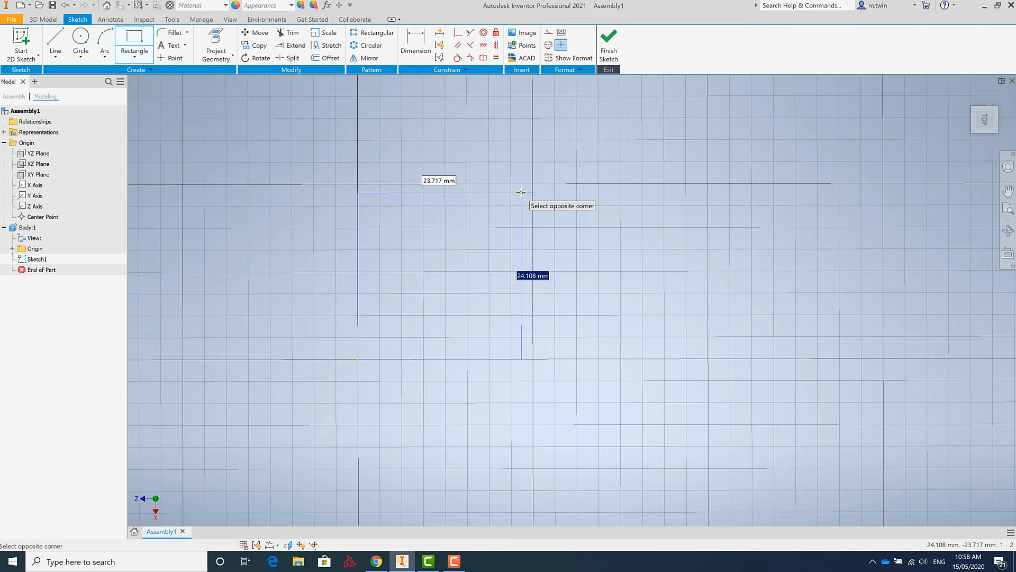
{"action": "left_click", "coordinate": [501, 215]}
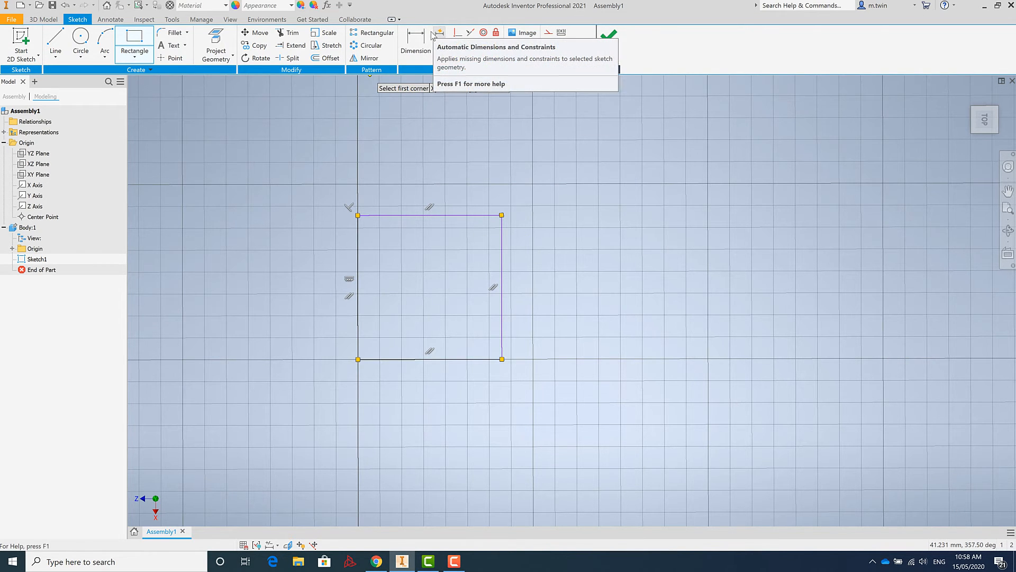
Step: Dimension the rectangle's upper edge and set its width to 35 mm
{"action": "left_click", "coordinate": [413, 41]}
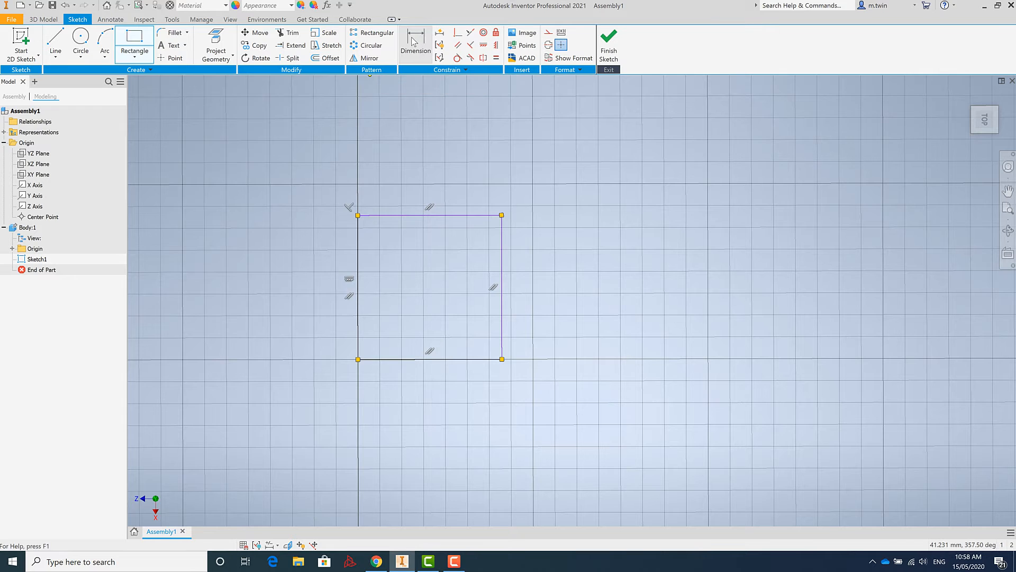
{"action": "left_click", "coordinate": [407, 216]}
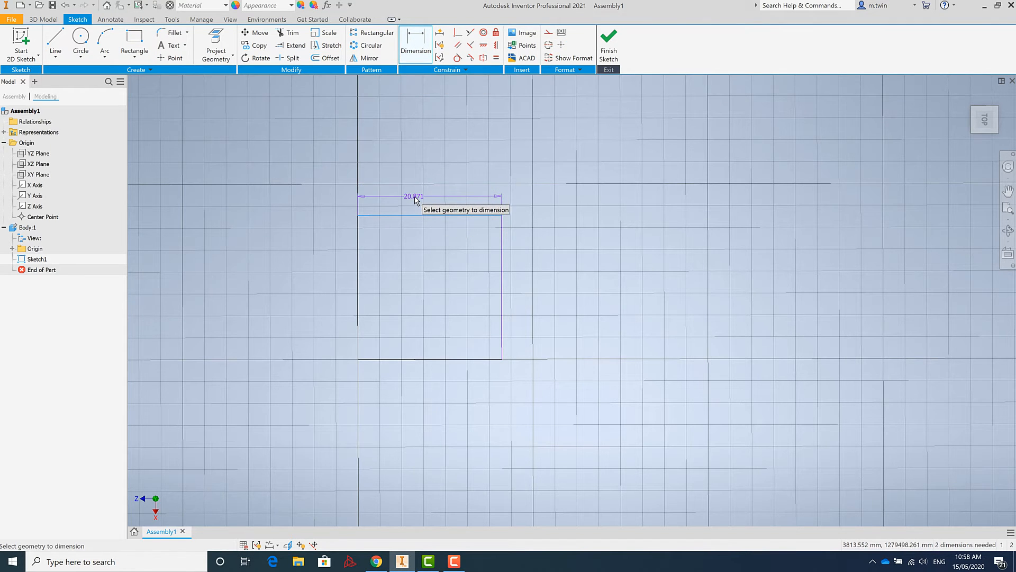
{"action": "left_click", "coordinate": [416, 200]}
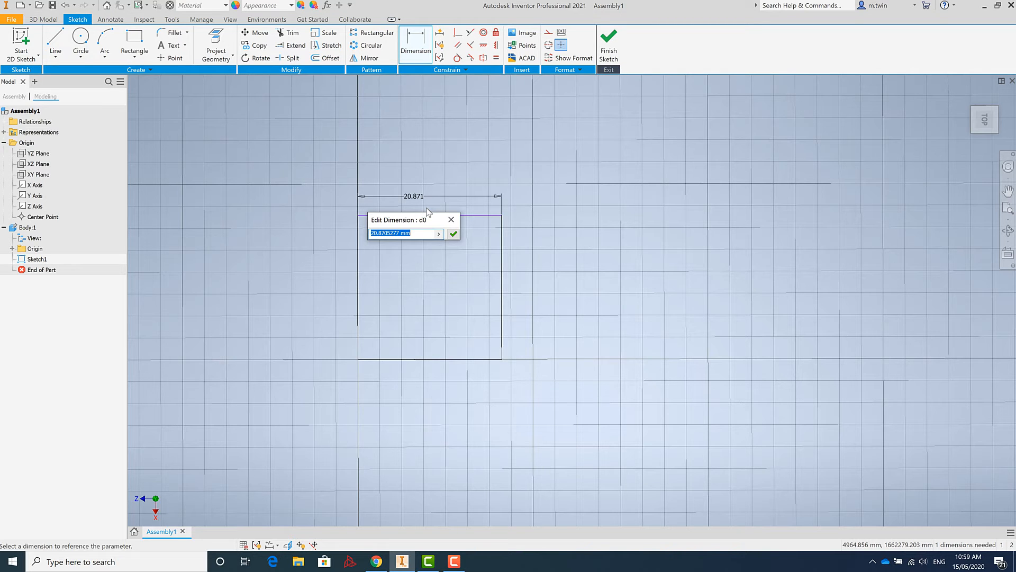
{"action": "type", "text": "35"}
{"action": "key", "text": "Return"}
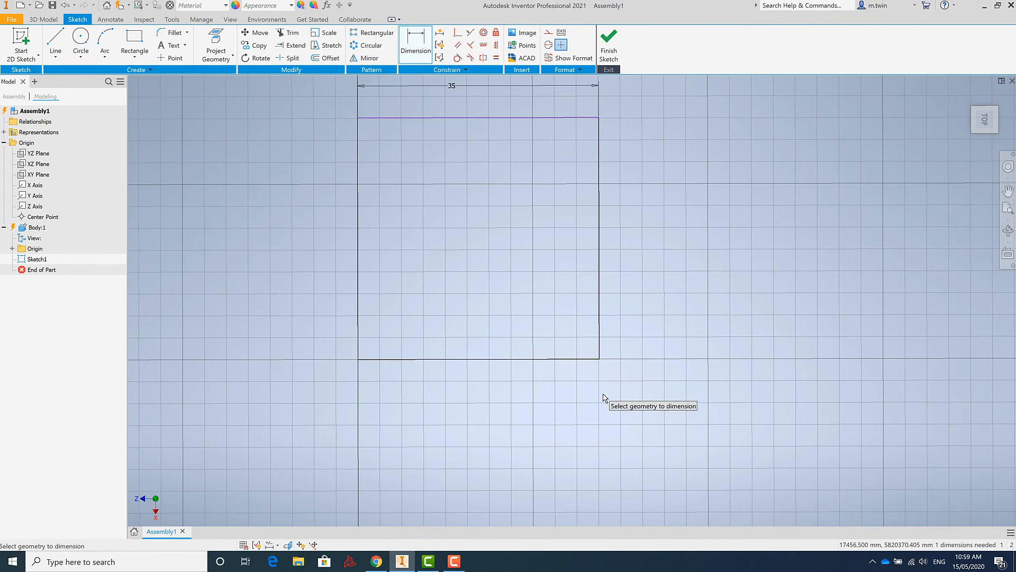
{"action": "scroll", "coordinate": [603, 365], "scroll_direction": "up", "scroll_amount": 5}
{"action": "scroll", "coordinate": [609, 365], "scroll_direction": "down", "scroll_amount": 6}
{"action": "scroll", "coordinate": [547, 313], "scroll_direction": "down", "scroll_amount": 4}
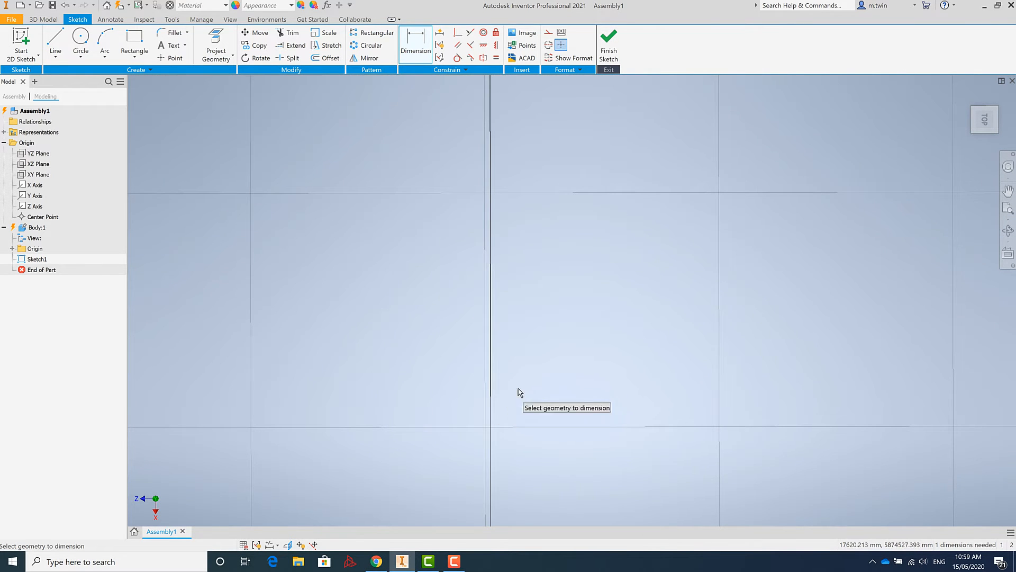
{"action": "scroll", "coordinate": [668, 289], "scroll_direction": "up", "scroll_amount": 4}
{"action": "scroll", "coordinate": [668, 286], "scroll_direction": "up", "scroll_amount": 6}
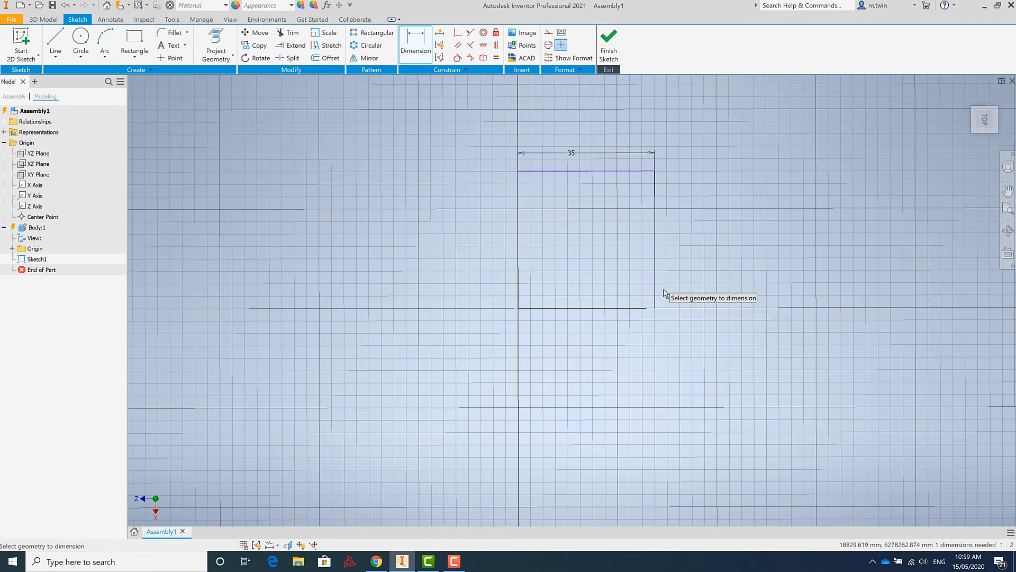
{"action": "scroll", "coordinate": [572, 331], "scroll_direction": "down", "scroll_amount": 3}
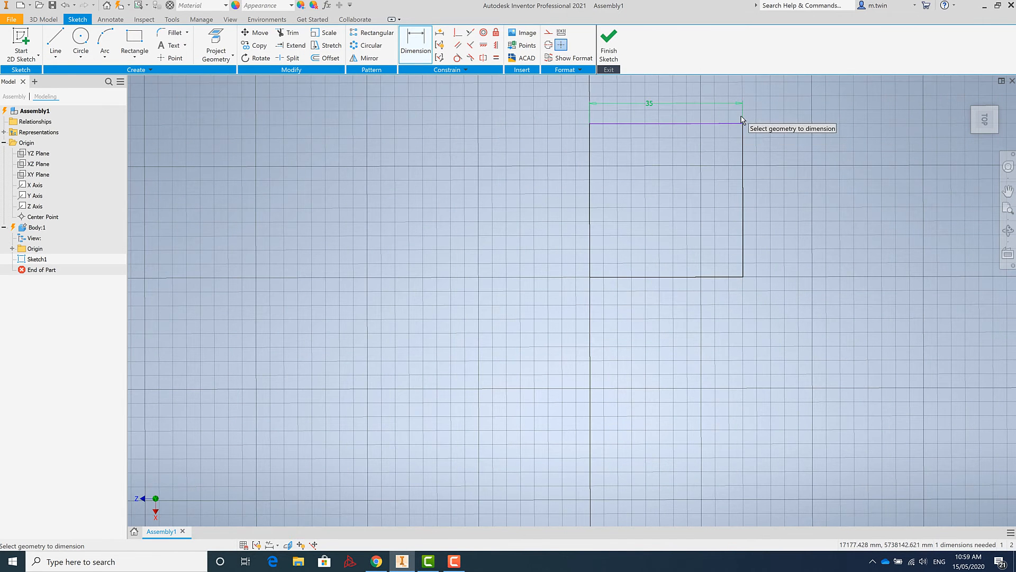
{"action": "scroll", "coordinate": [743, 114], "scroll_direction": "up", "scroll_amount": 3}
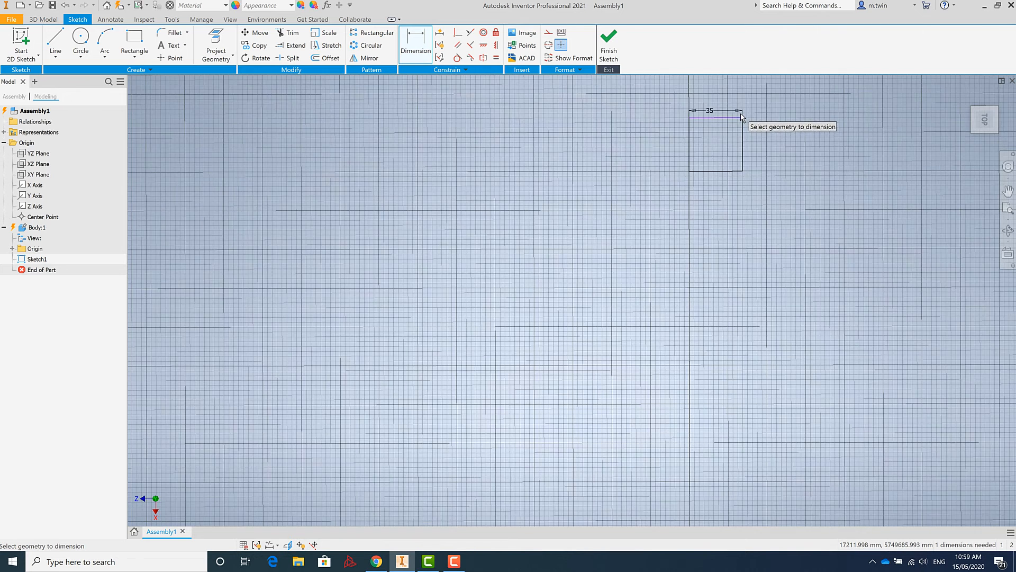
{"action": "scroll", "coordinate": [741, 122], "scroll_direction": "down", "scroll_amount": 4}
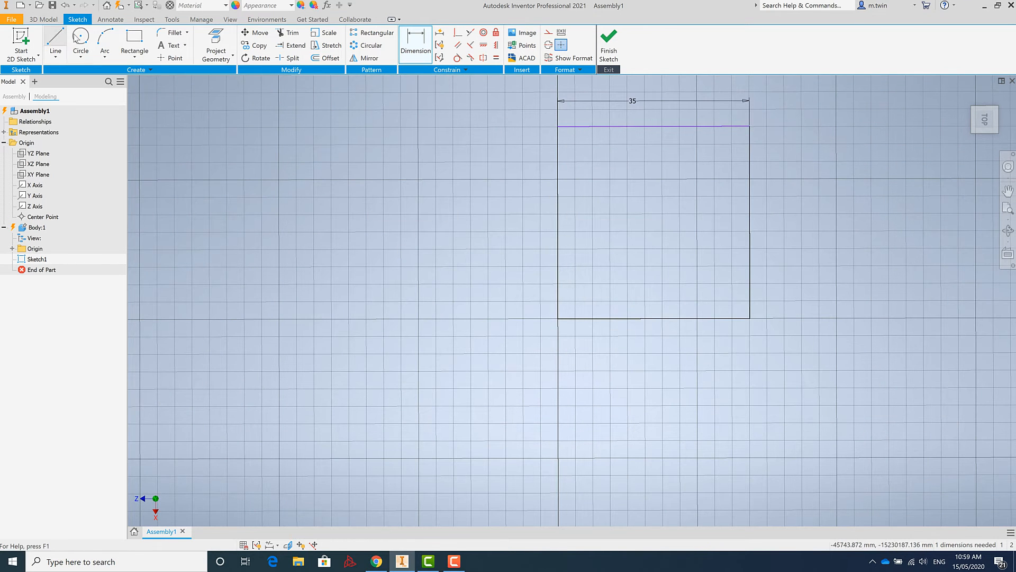
Step: Draw a 20 mm horizontal line starting on the vertical axis about 9 mm below the rectangle
{"action": "left_click", "coordinate": [55, 43]}
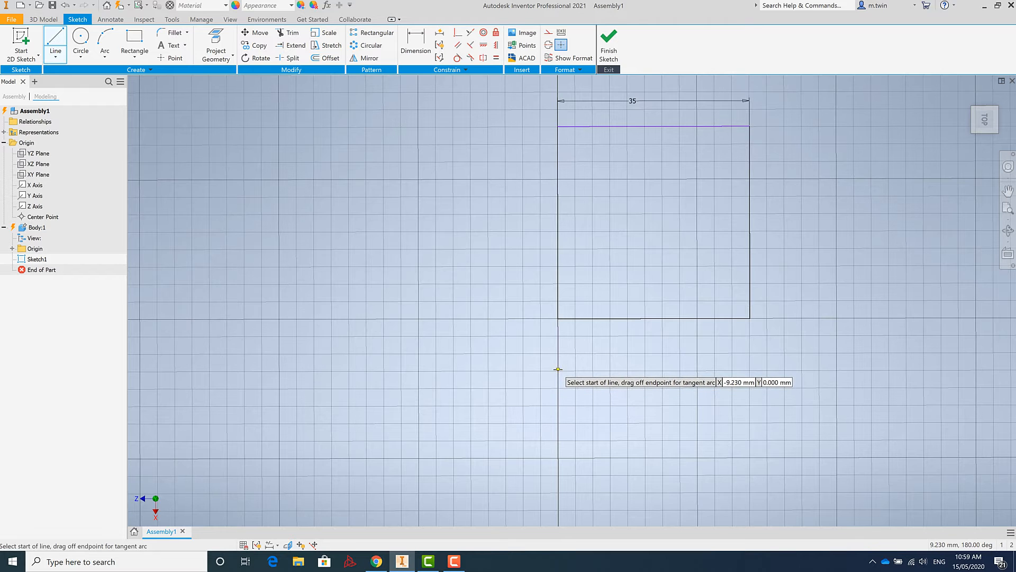
{"action": "left_click", "coordinate": [557, 369]}
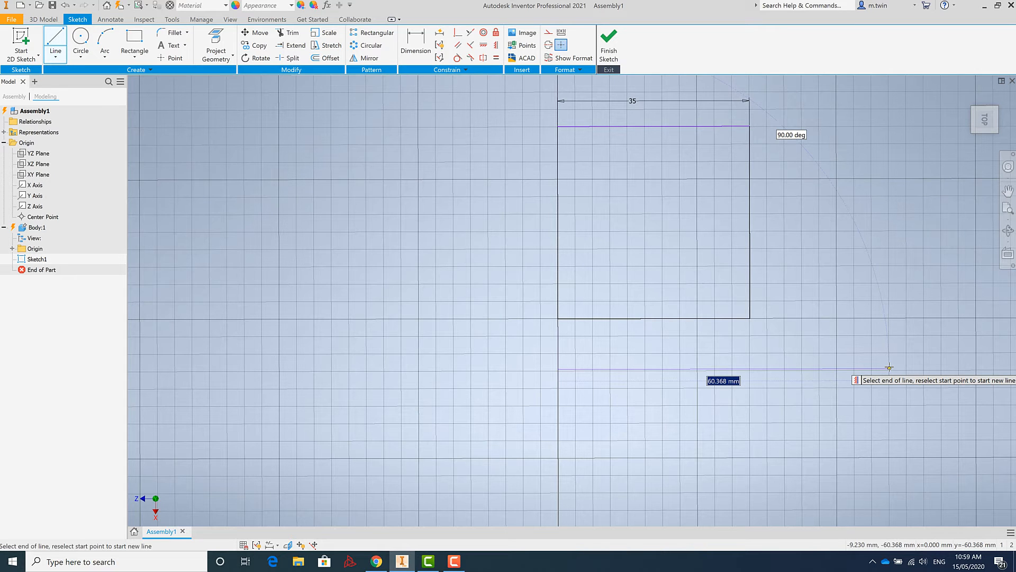
{"action": "type", "text": "20"}
{"action": "key", "text": "Tab"}
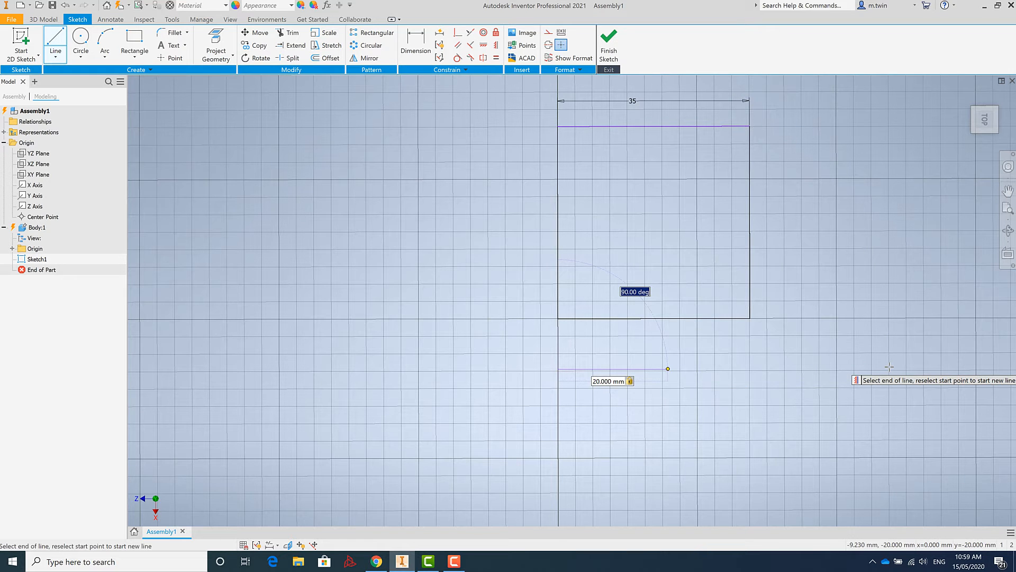
{"action": "key", "text": "Return"}
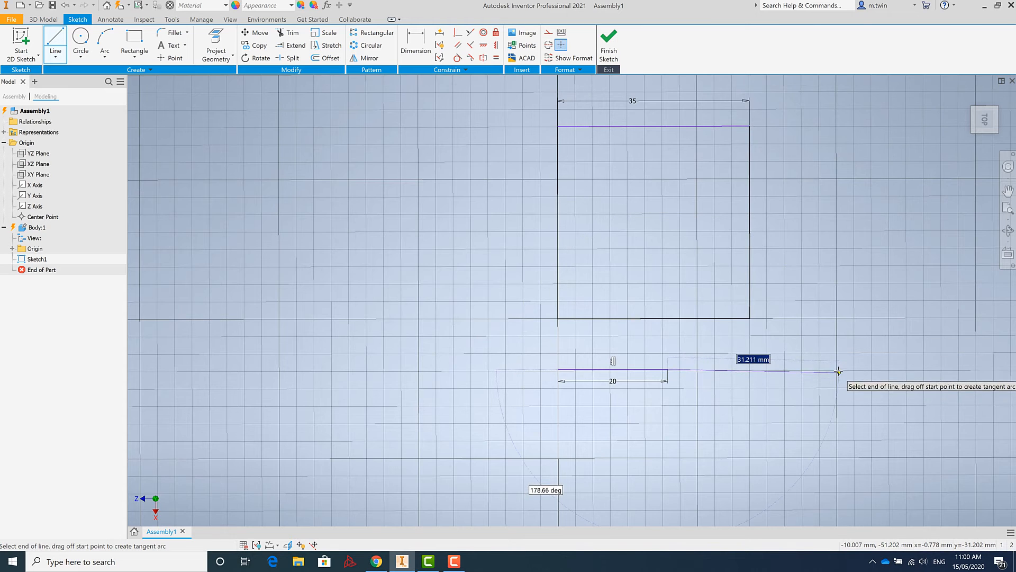
{"action": "key", "text": "Escape"}
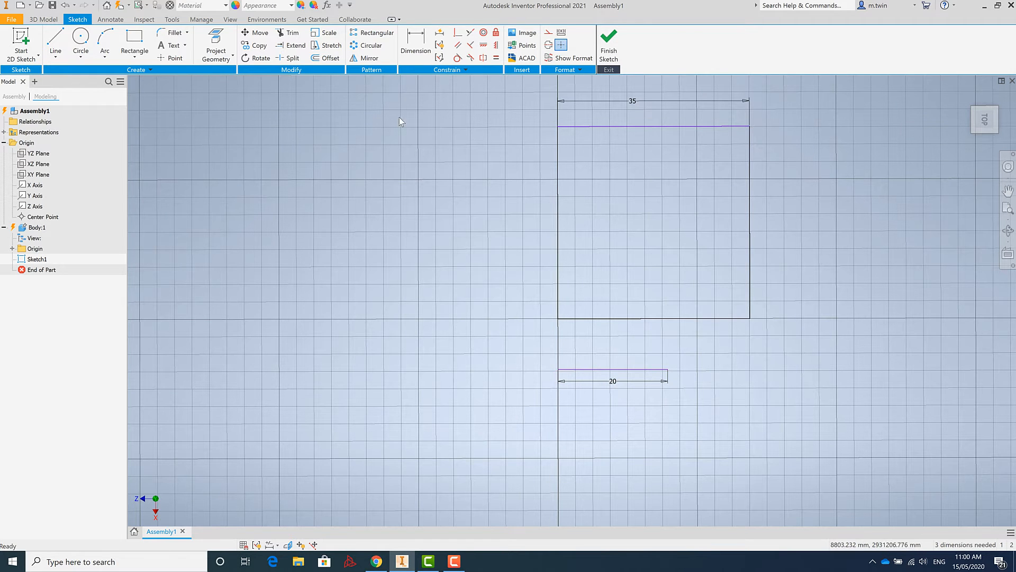
Step: Dimension the distance between the rectangle's lower edge and the line below it, without entering a new value
{"action": "left_click", "coordinate": [415, 41]}
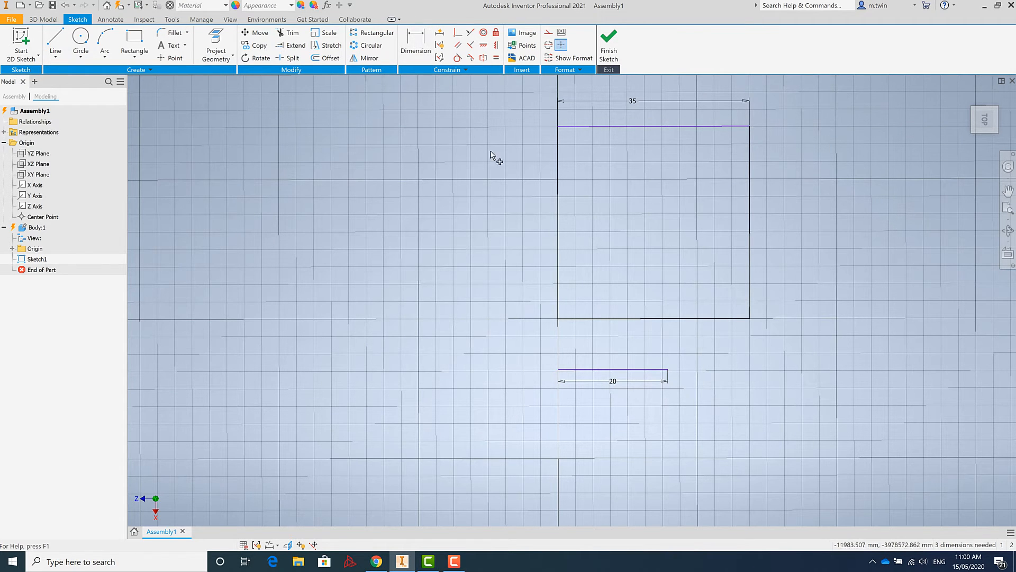
{"action": "left_click", "coordinate": [650, 319]}
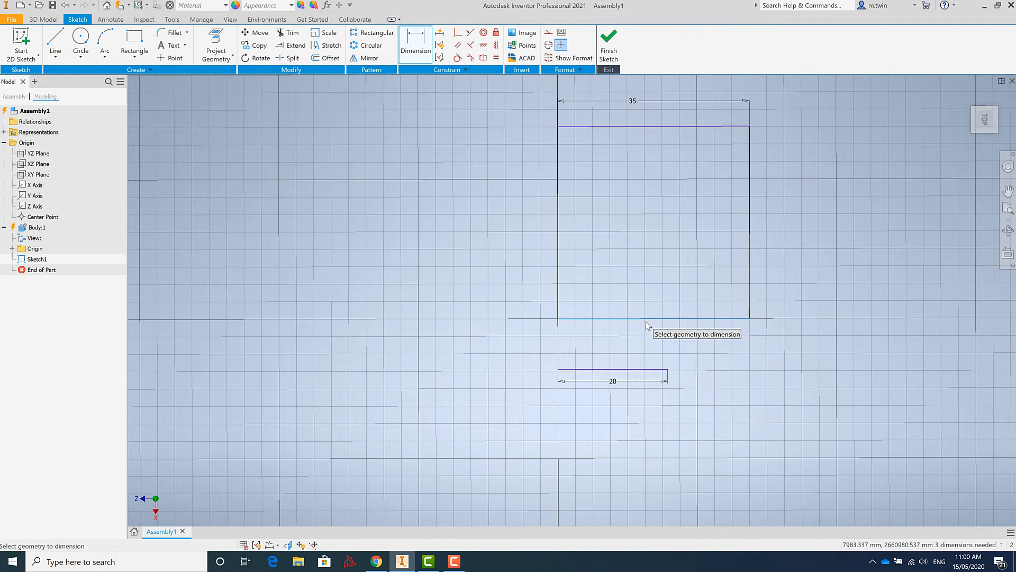
{"action": "left_click", "coordinate": [654, 371]}
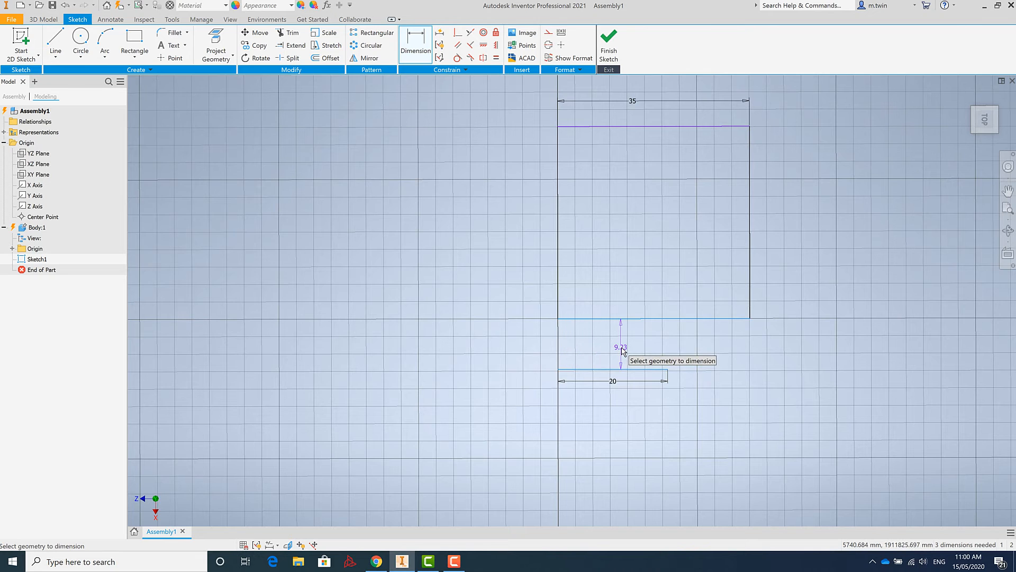
{"action": "left_click", "coordinate": [620, 348]}
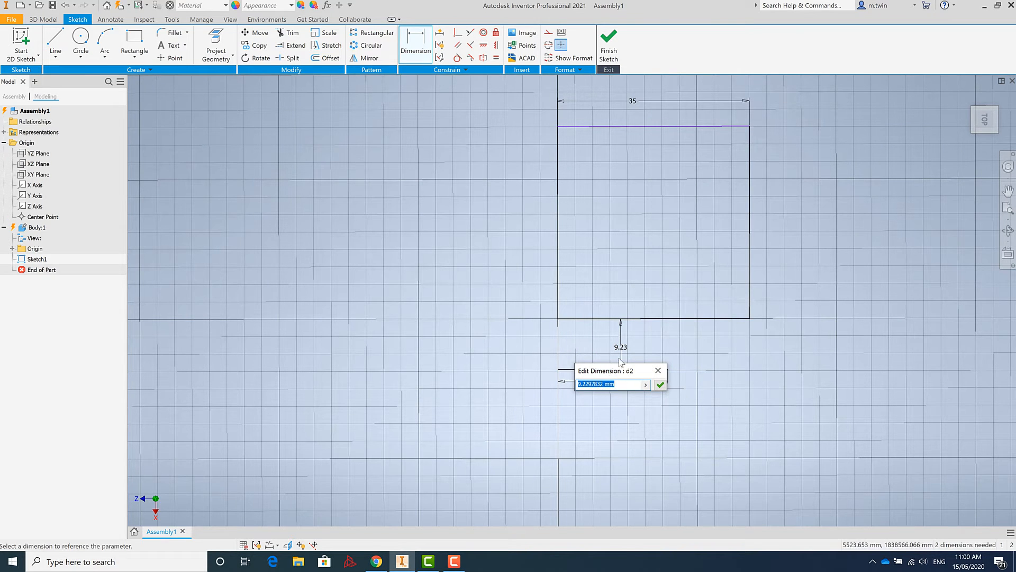
{"action": "left_click", "coordinate": [657, 372]}
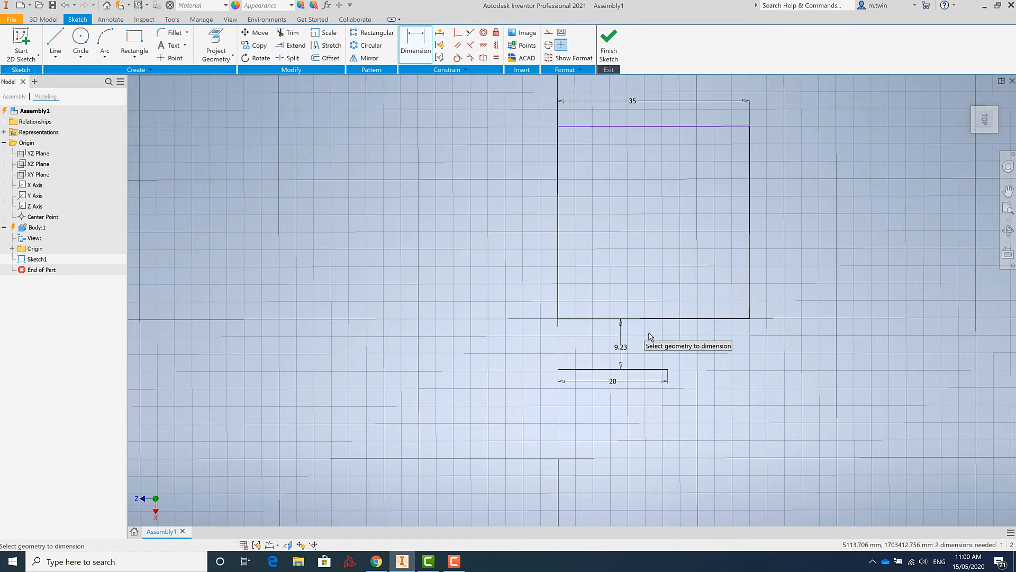
Step: Delete the 20 mm line below the rectangle together with its length and distance dimensions
{"action": "scroll", "coordinate": [749, 243], "scroll_direction": "down", "scroll_amount": 3}
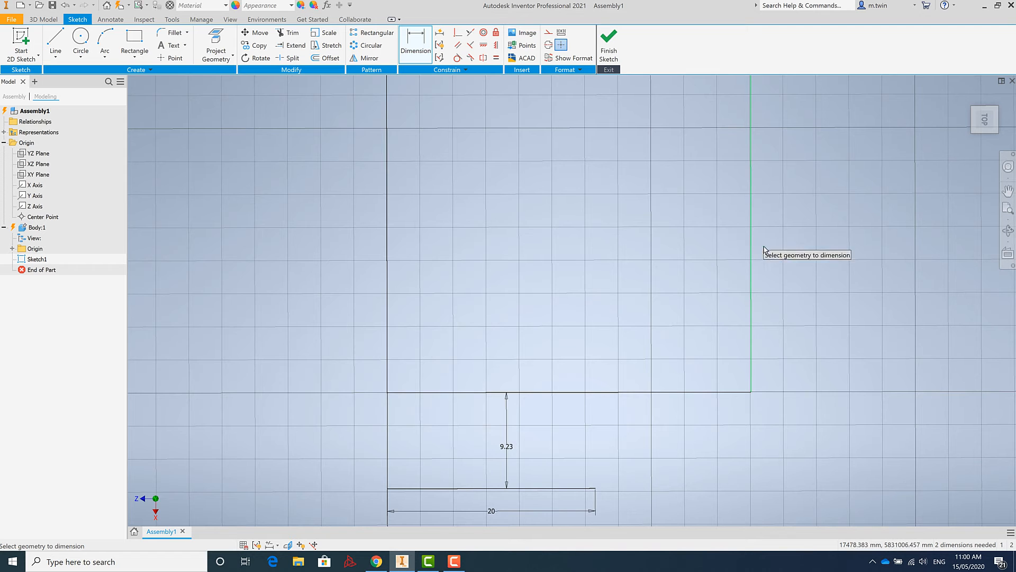
{"action": "scroll", "coordinate": [557, 313], "scroll_direction": "down", "scroll_amount": 3}
{"action": "scroll", "coordinate": [556, 314], "scroll_direction": "up", "scroll_amount": 6}
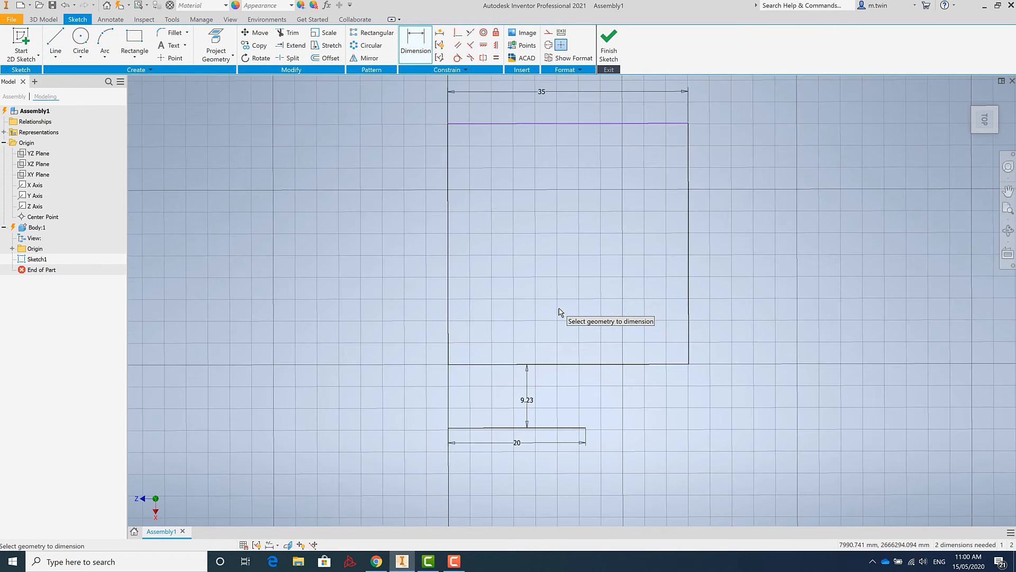
{"action": "scroll", "coordinate": [560, 312], "scroll_direction": "down", "scroll_amount": 3}
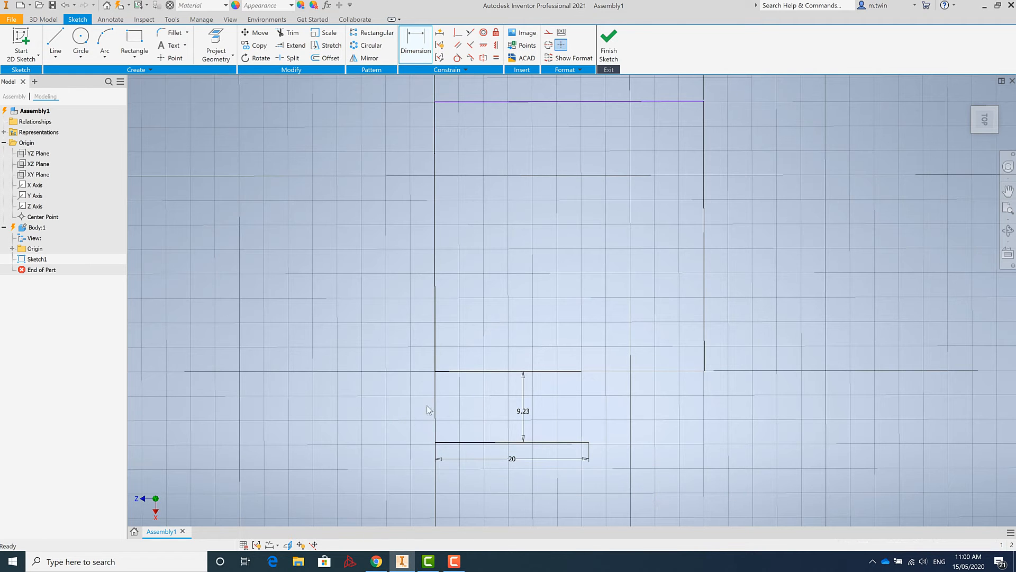
{"action": "key", "text": "Escape"}
{"action": "left_click_drag", "start_coordinate": [634, 479], "coordinate": [409, 397]}
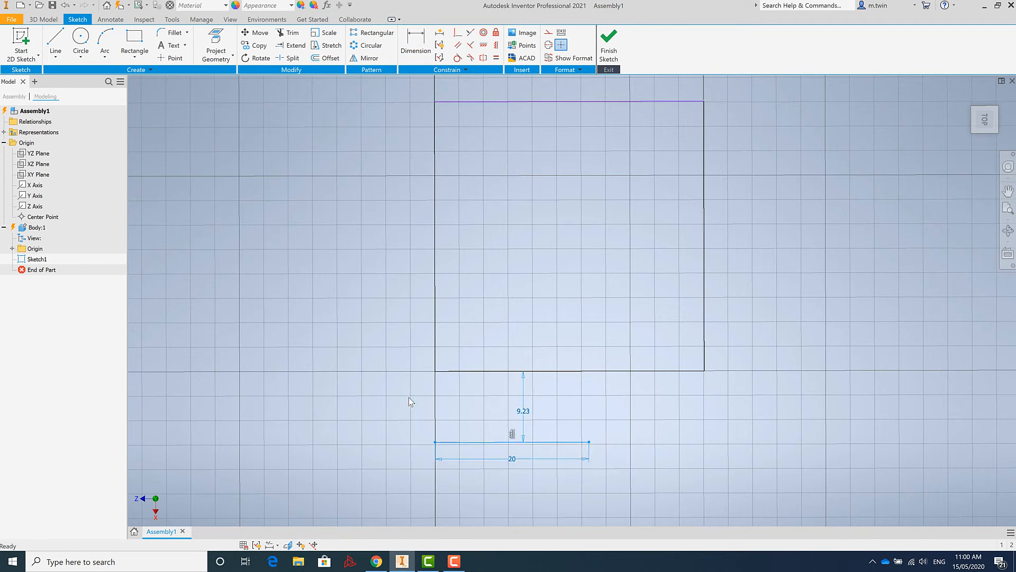
{"action": "key", "text": "Delete"}
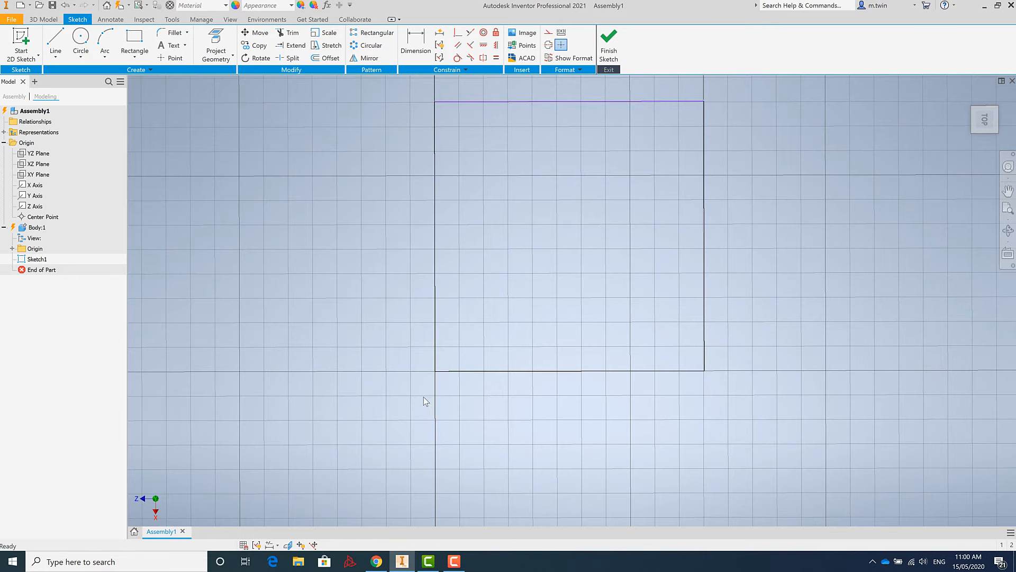
Step: Dimension the rectangle's vertical side edge with the formula =d0*1.5, referencing the 35 mm width dimension
{"action": "scroll", "coordinate": [429, 417], "scroll_direction": "down", "scroll_amount": 2}
{"action": "scroll", "coordinate": [429, 417], "scroll_direction": "up", "scroll_amount": 4}
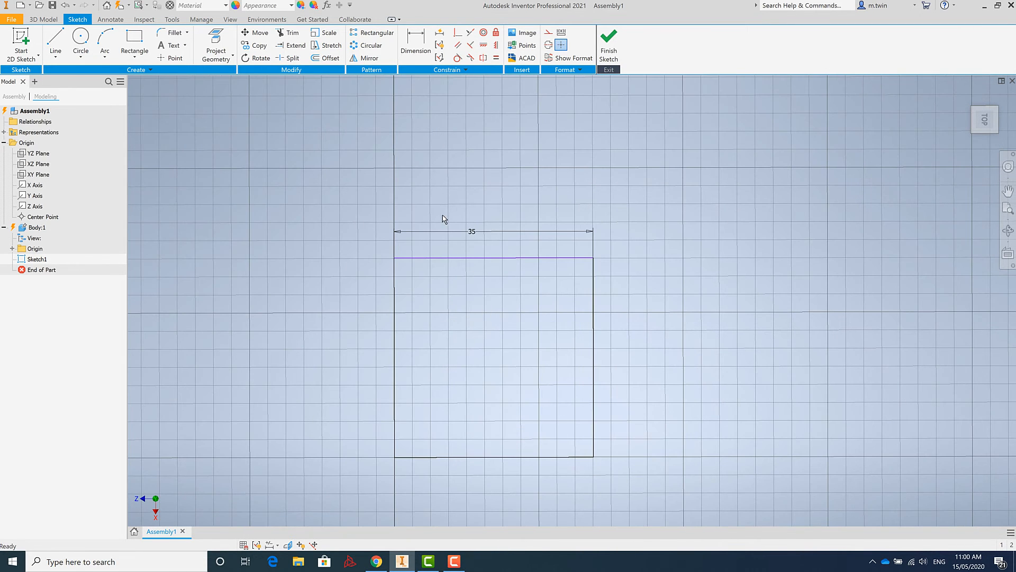
{"action": "left_click", "coordinate": [405, 37]}
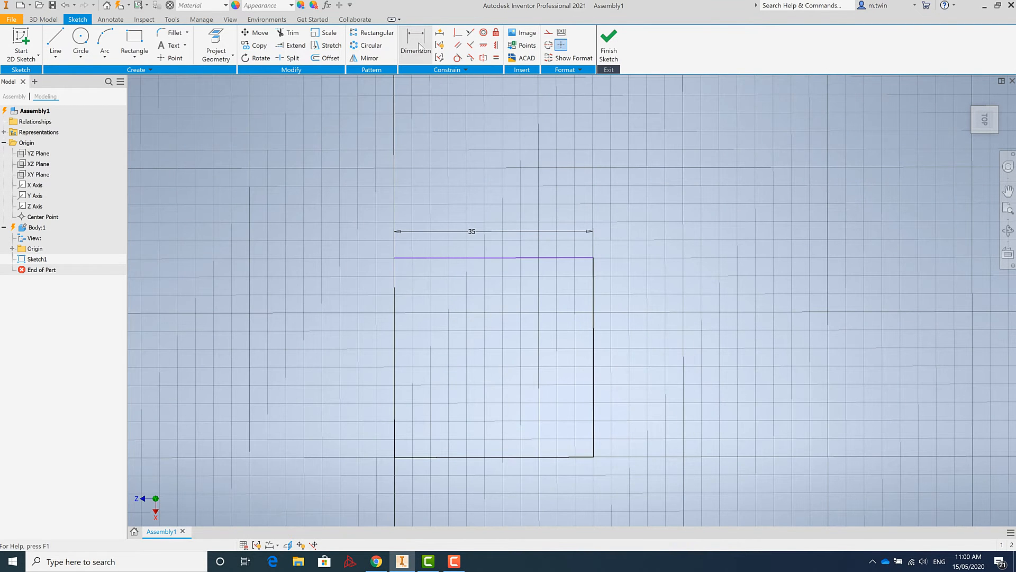
{"action": "left_click", "coordinate": [594, 353]}
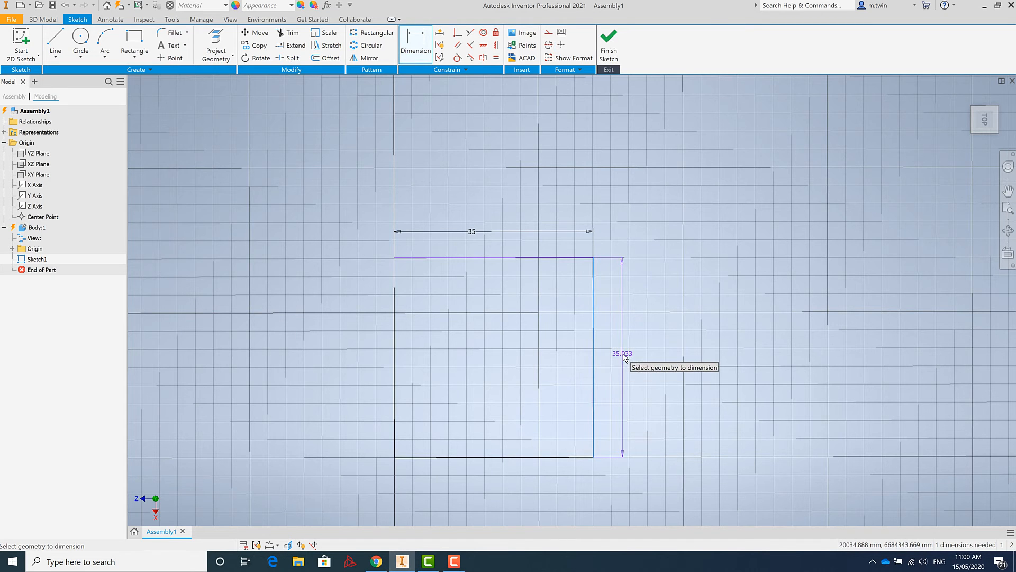
{"action": "left_click", "coordinate": [625, 358]}
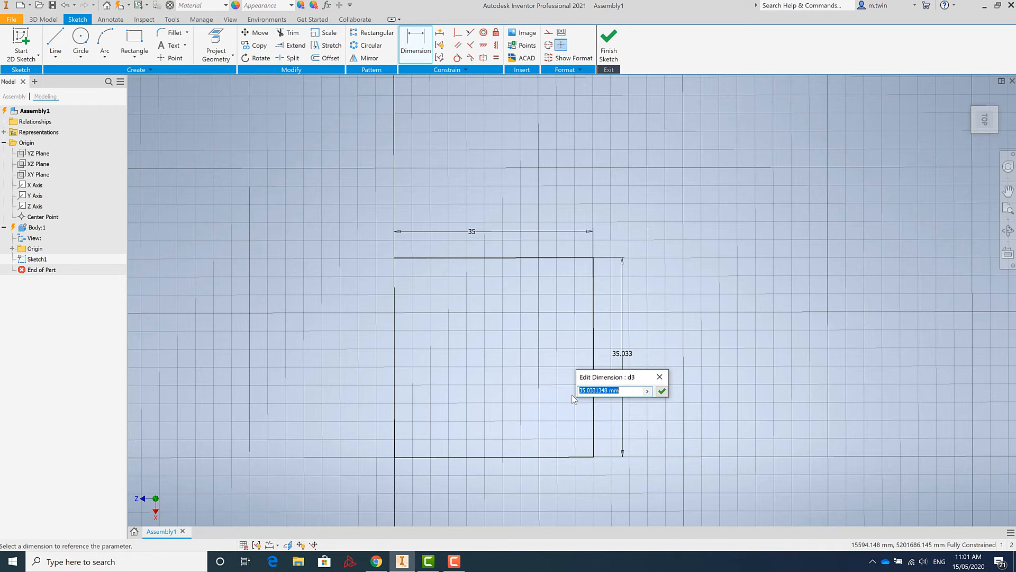
{"action": "type", "text": "="}
{"action": "left_click", "coordinate": [478, 236]}
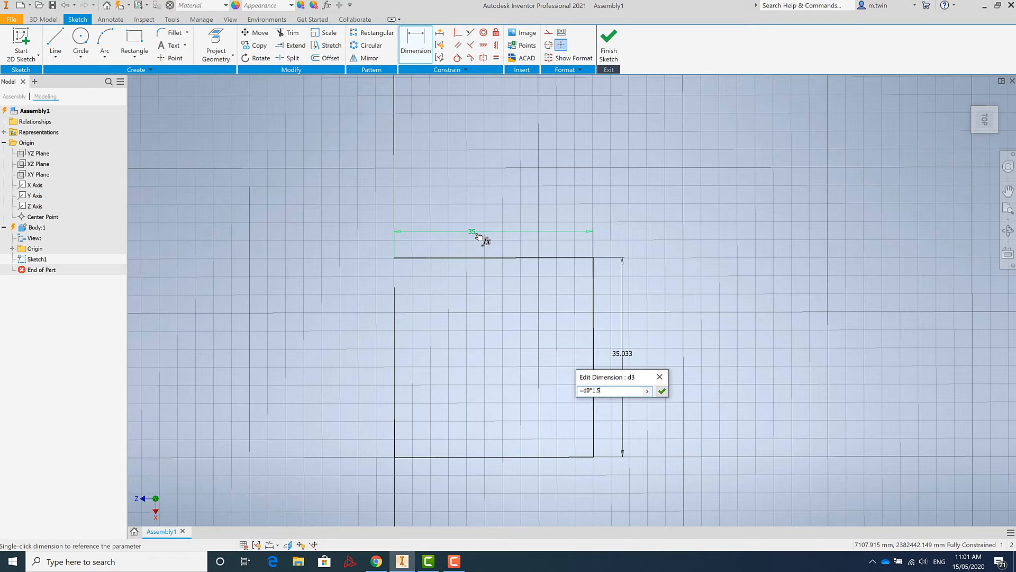
{"action": "key", "text": "Return"}
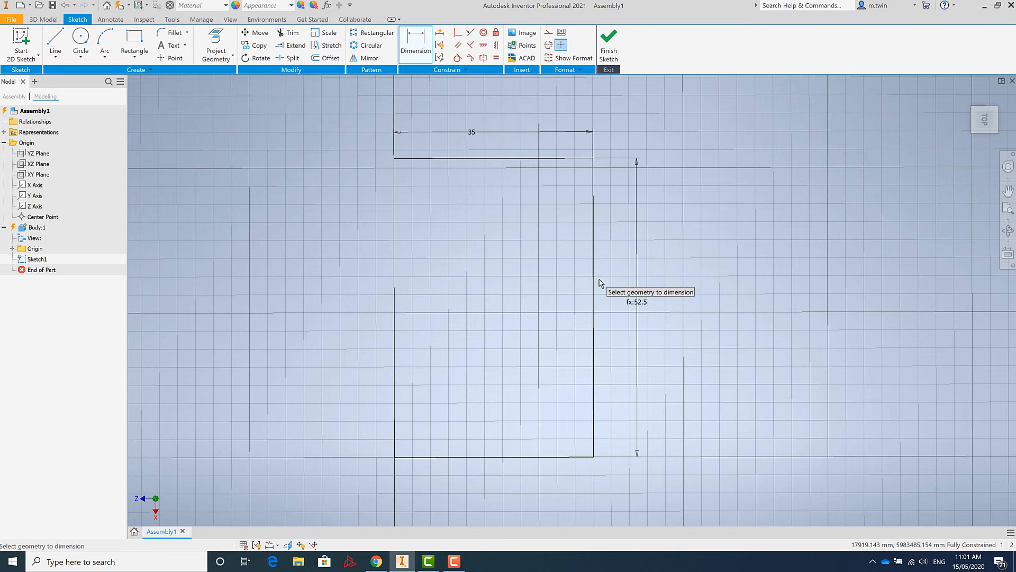
Step: Test the height formula by setting the rectangle's width dimension to 20 mm and returning it to 35 mm
{"action": "double_click", "coordinate": [474, 133]}
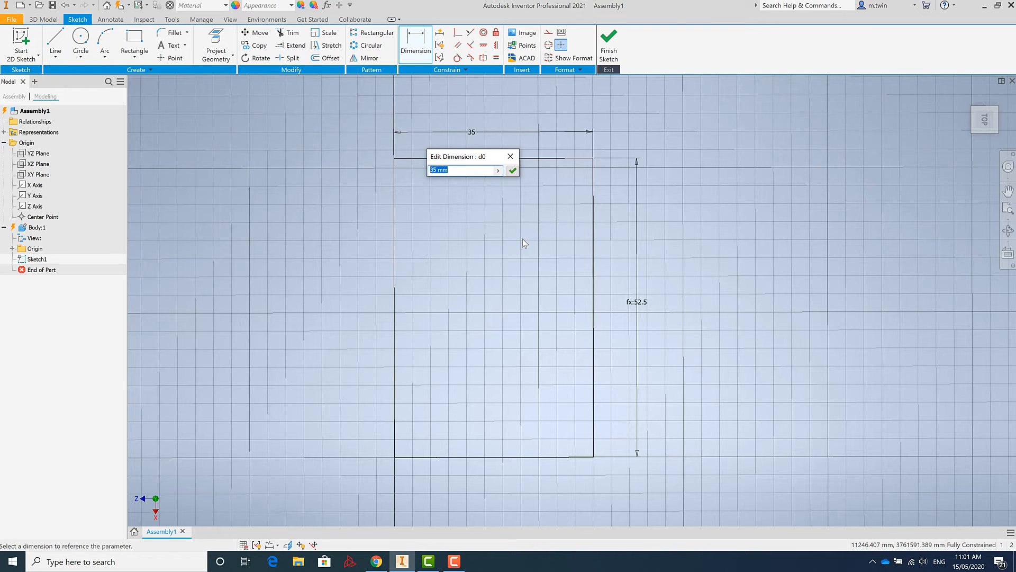
{"action": "type", "text": "20"}
{"action": "key", "text": "Return"}
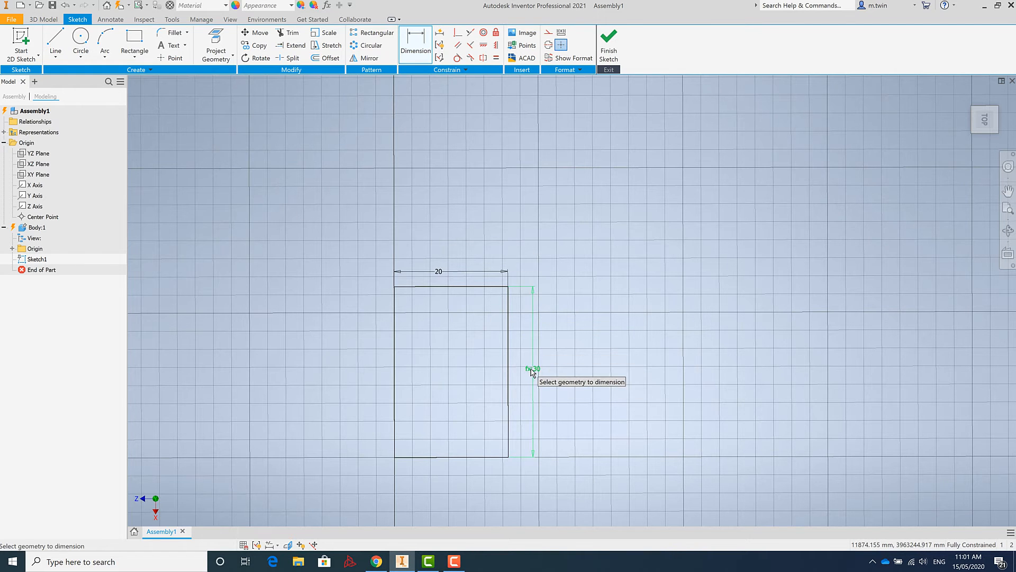
{"action": "double_click", "coordinate": [439, 272]}
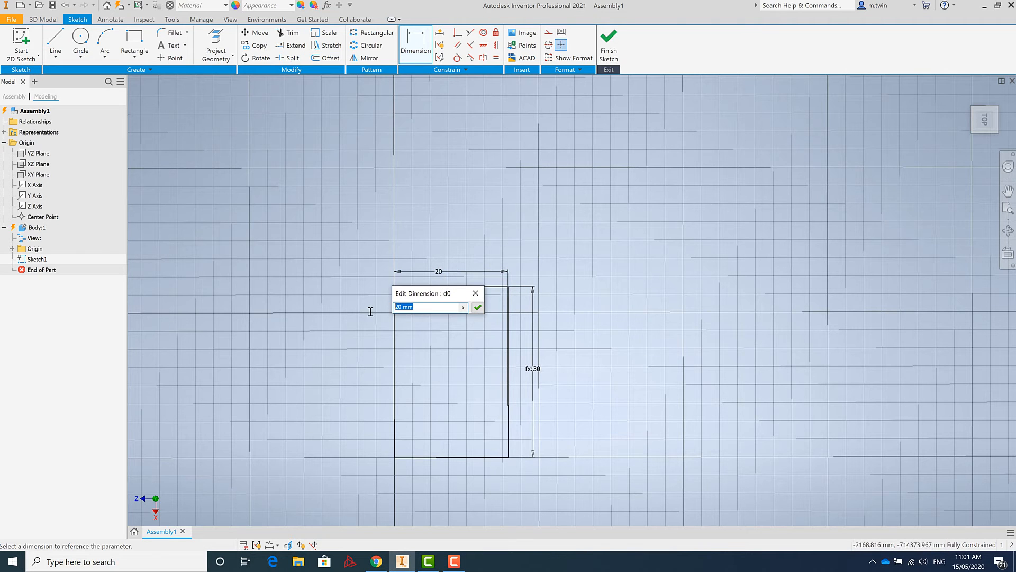
{"action": "type", "text": "35"}
{"action": "key", "text": "Return"}
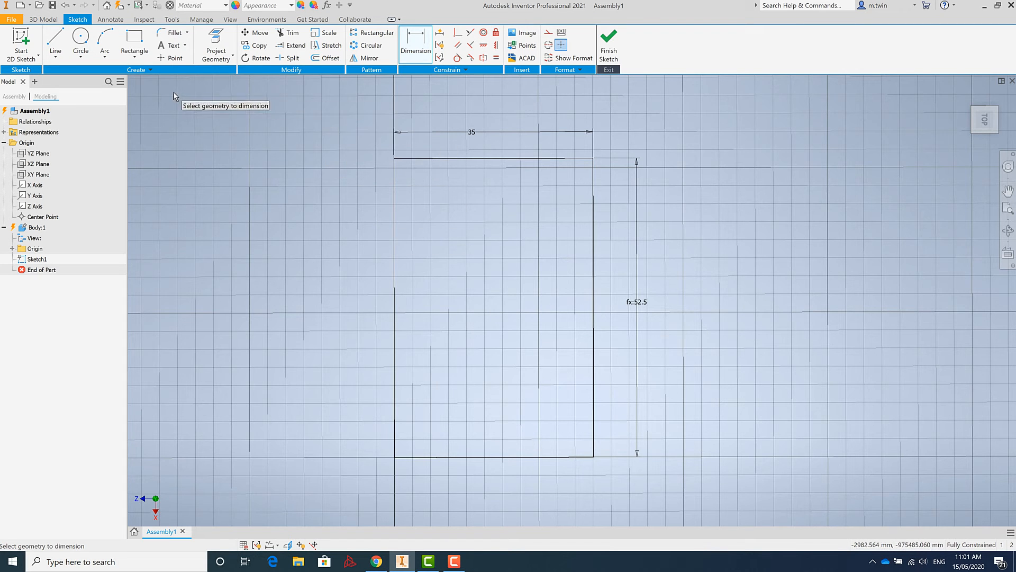
Step: Draw a control vertex spline from the rectangle's upper outer corner to the axis edge about 19 mm above the base, and lower its interior vertex
{"action": "left_click", "coordinate": [59, 63]}
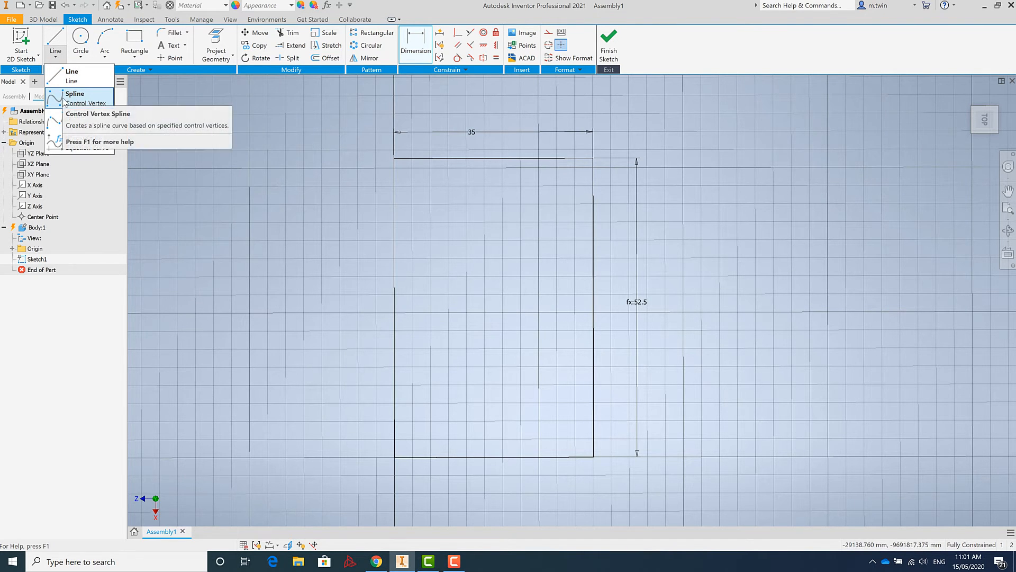
{"action": "left_click", "coordinate": [59, 102]}
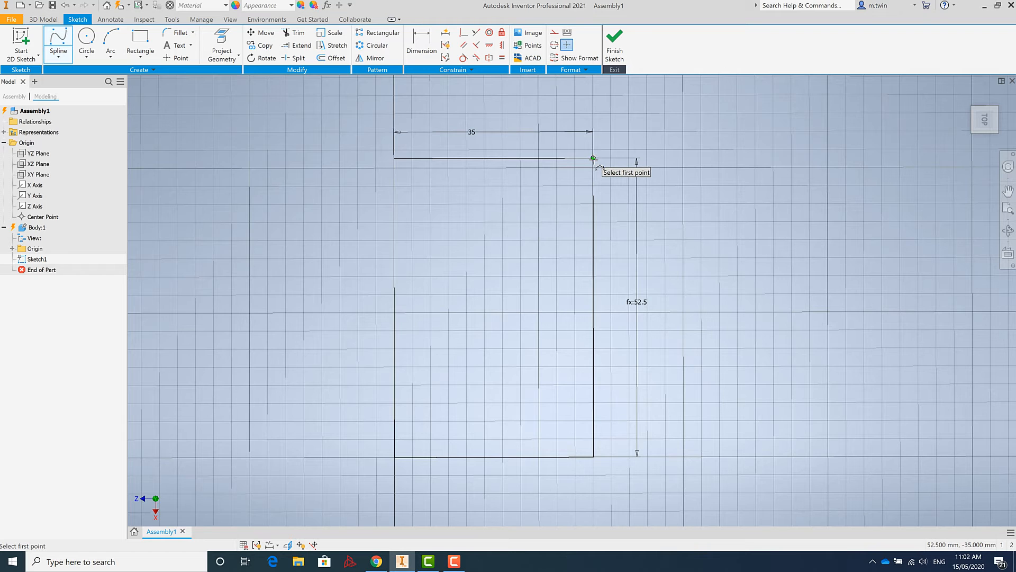
{"action": "left_click", "coordinate": [593, 159]}
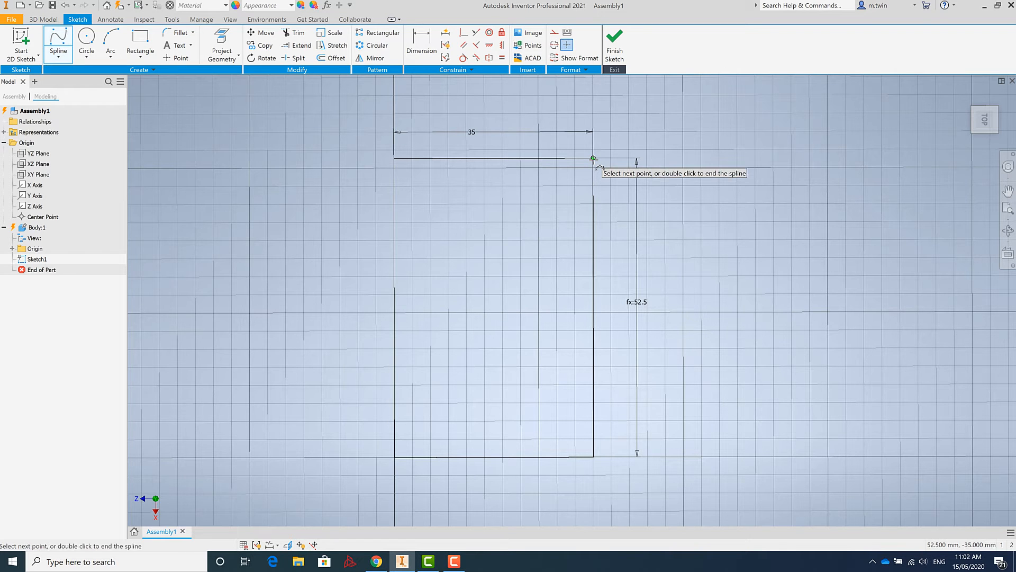
{"action": "left_click", "coordinate": [492, 158]}
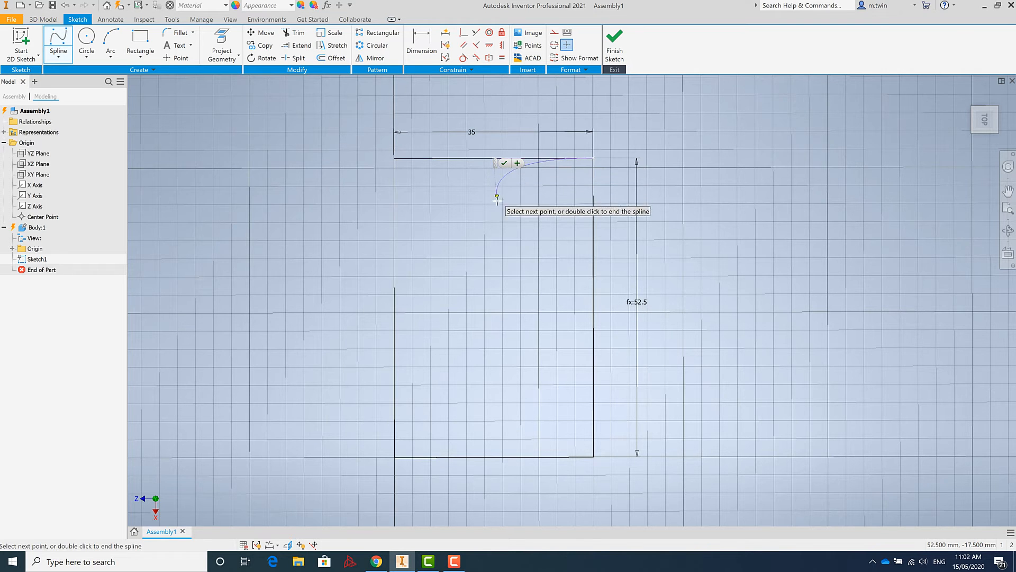
{"action": "left_click", "coordinate": [493, 295]}
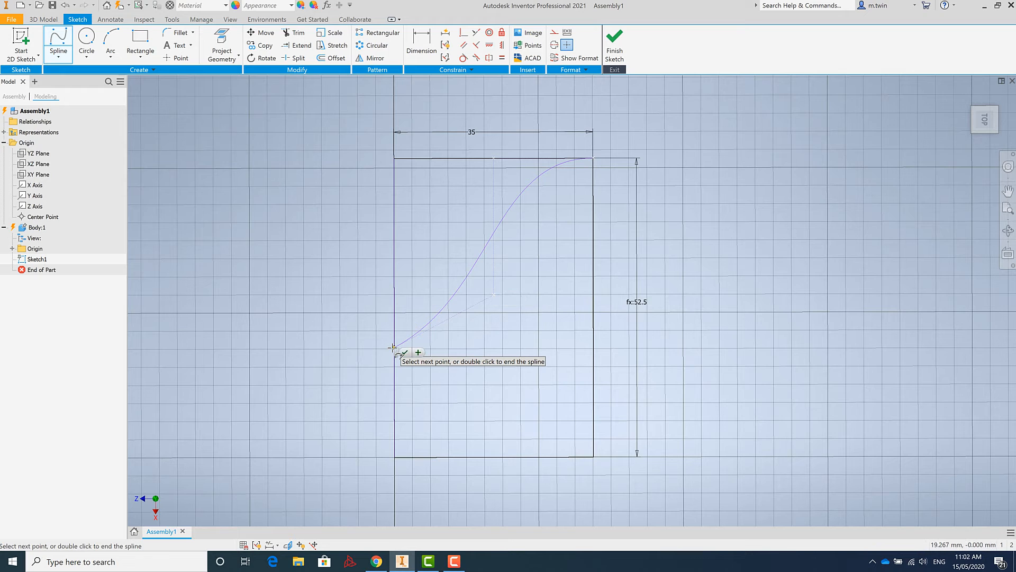
{"action": "left_click", "coordinate": [393, 347]}
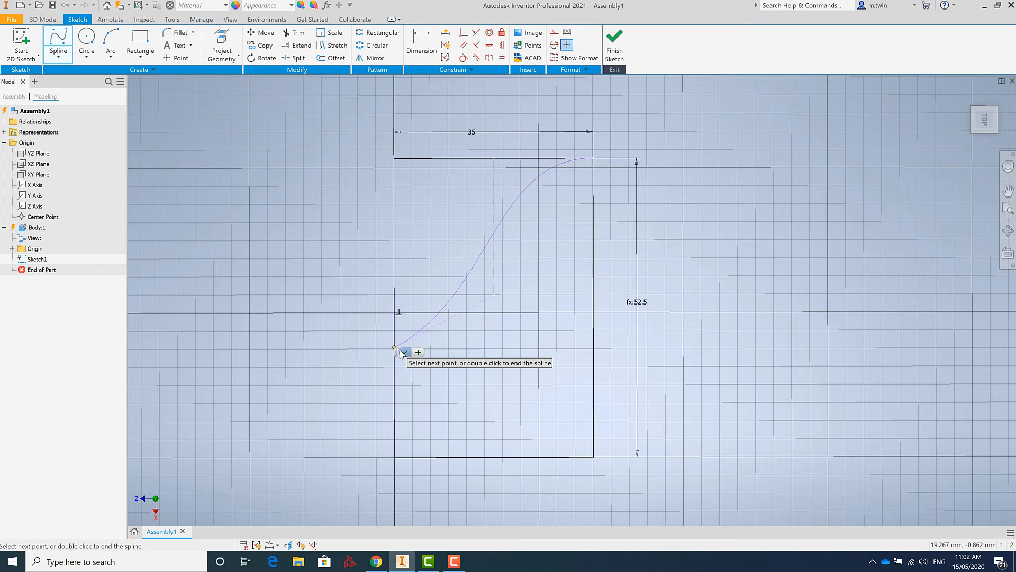
{"action": "left_click", "coordinate": [403, 353]}
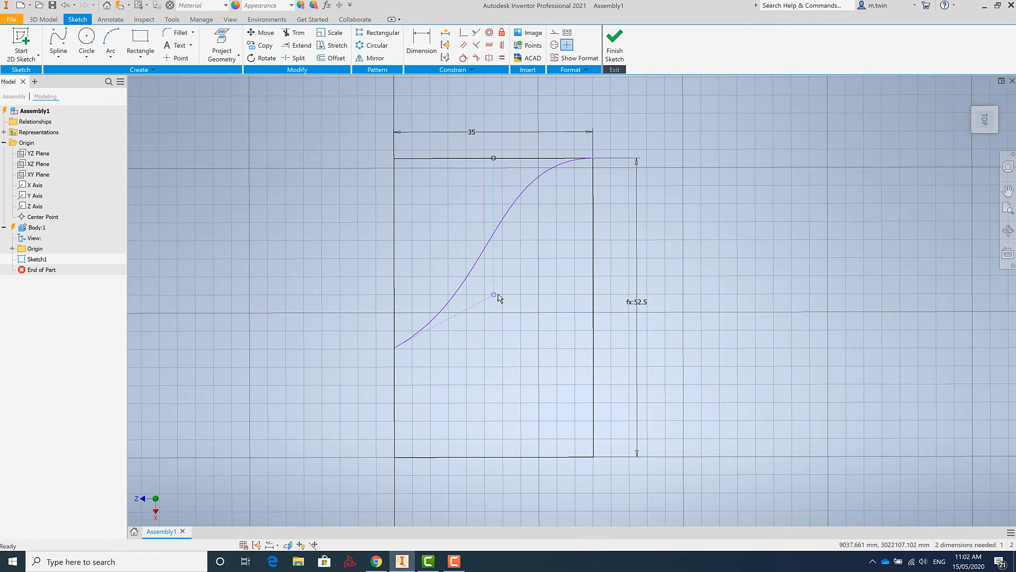
{"action": "left_click_drag", "start_coordinate": [495, 298], "coordinate": [520, 330]}
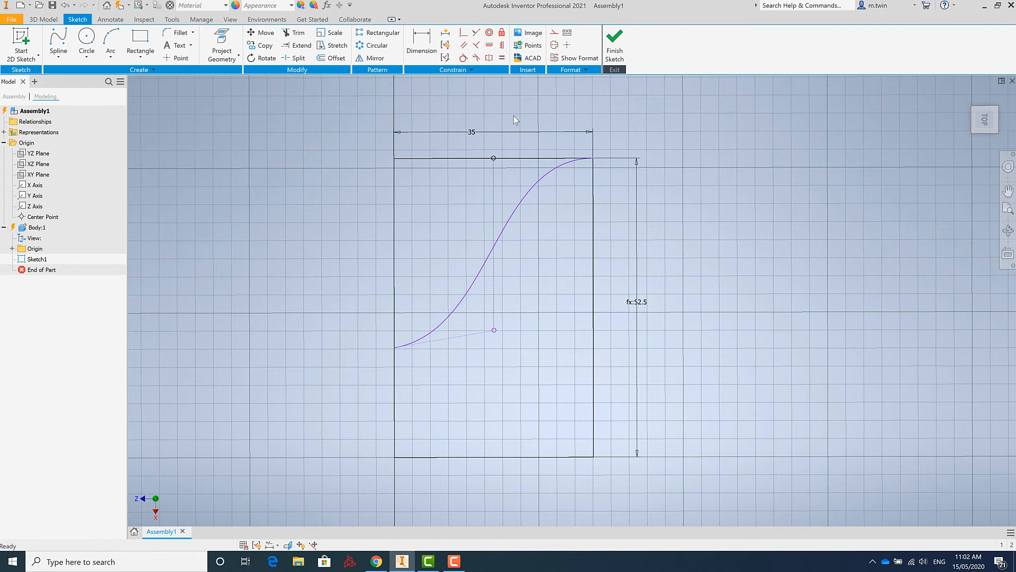
Step: Try to move the spline's control vertex on the rectangle's top edge
{"action": "left_click_drag", "start_coordinate": [487, 157], "coordinate": [492, 160]}
{"action": "left_click_drag", "start_coordinate": [495, 162], "coordinate": [493, 160]}
{"action": "right_click", "coordinate": [493, 160]}
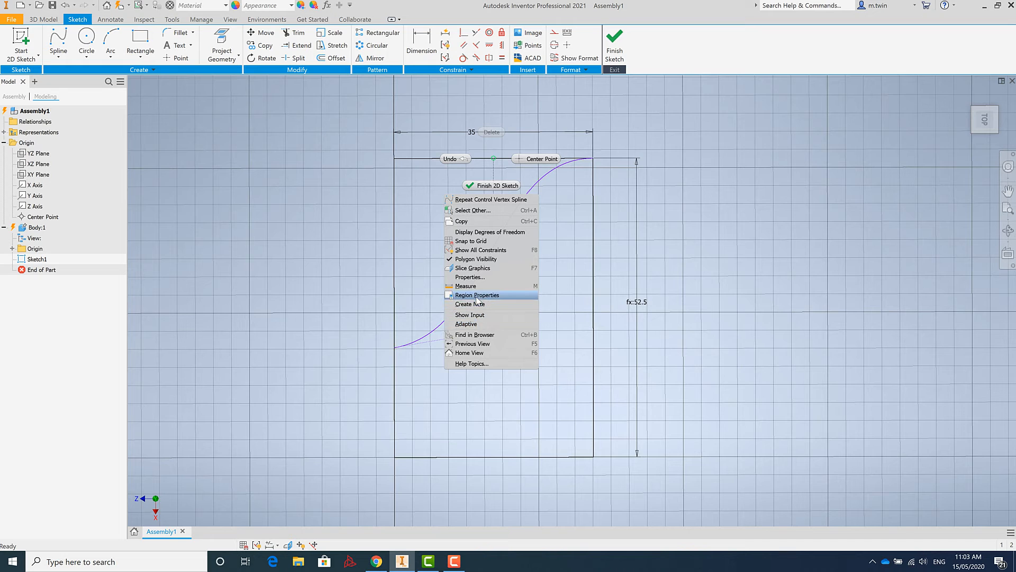
{"action": "left_click", "coordinate": [486, 278]}
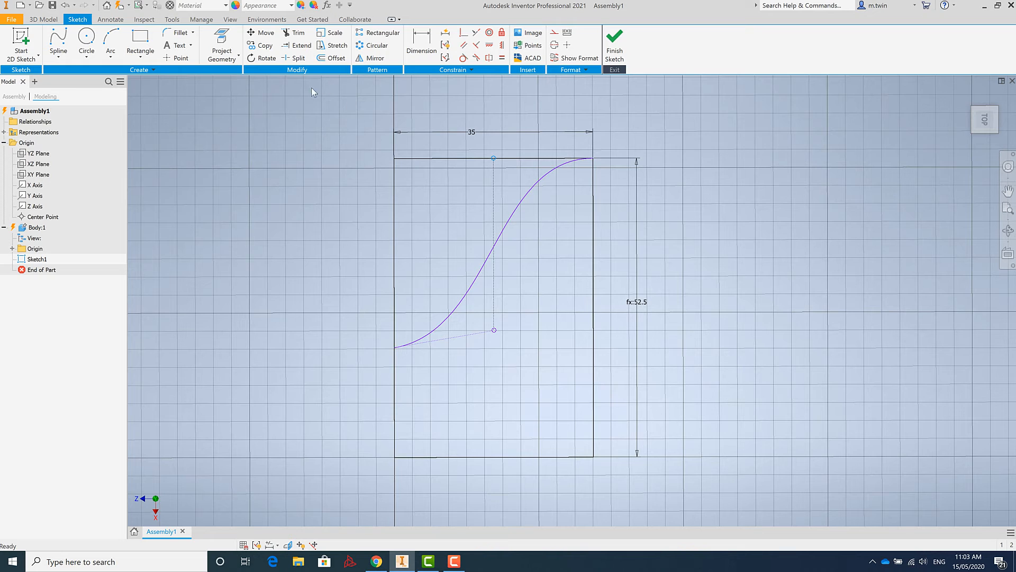
Step: Trim the rectangle's vertical edge above the spline's lower endpoint
{"action": "left_click", "coordinate": [297, 34]}
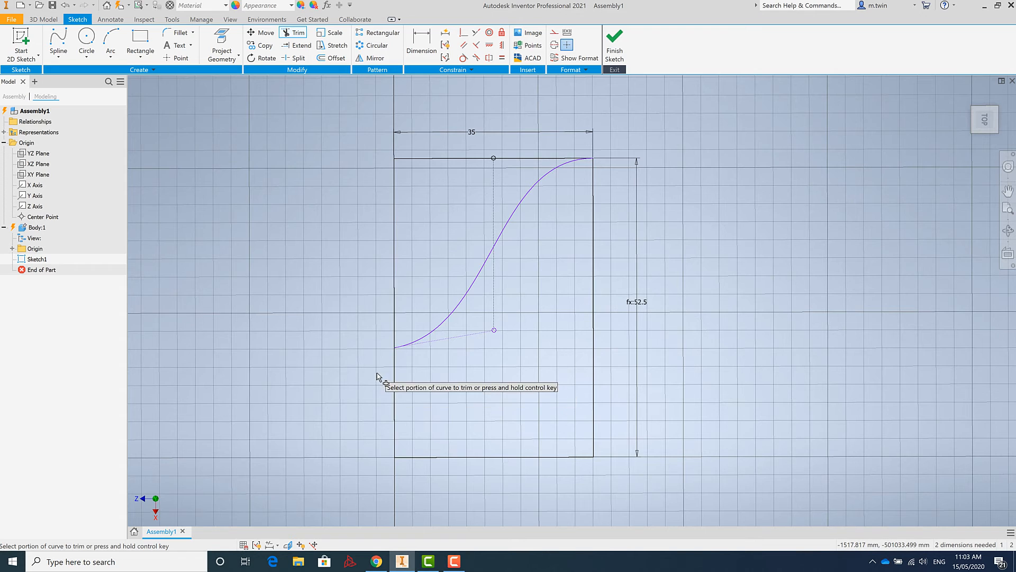
{"action": "left_click", "coordinate": [396, 253]}
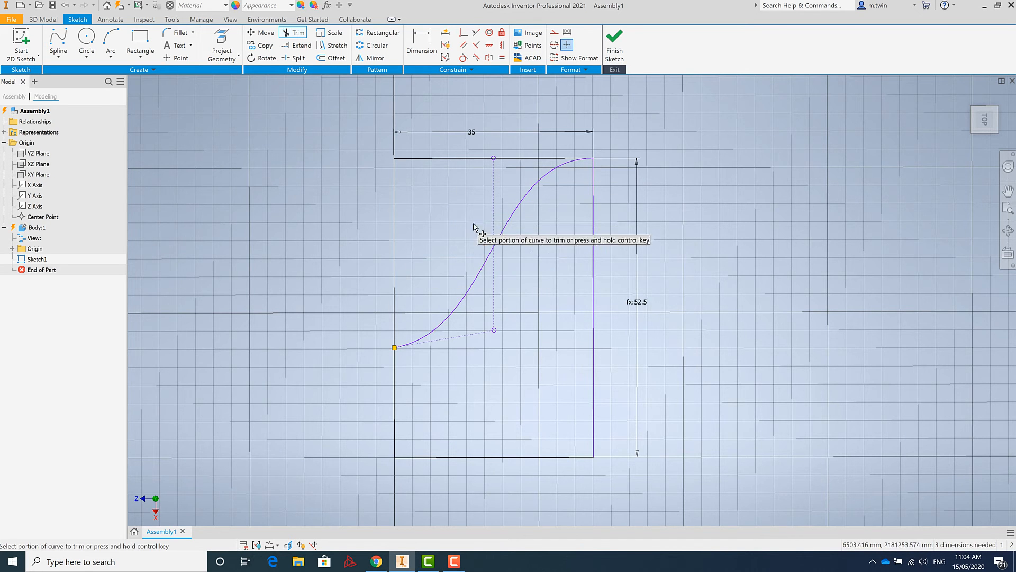
{"action": "key", "text": "Escape"}
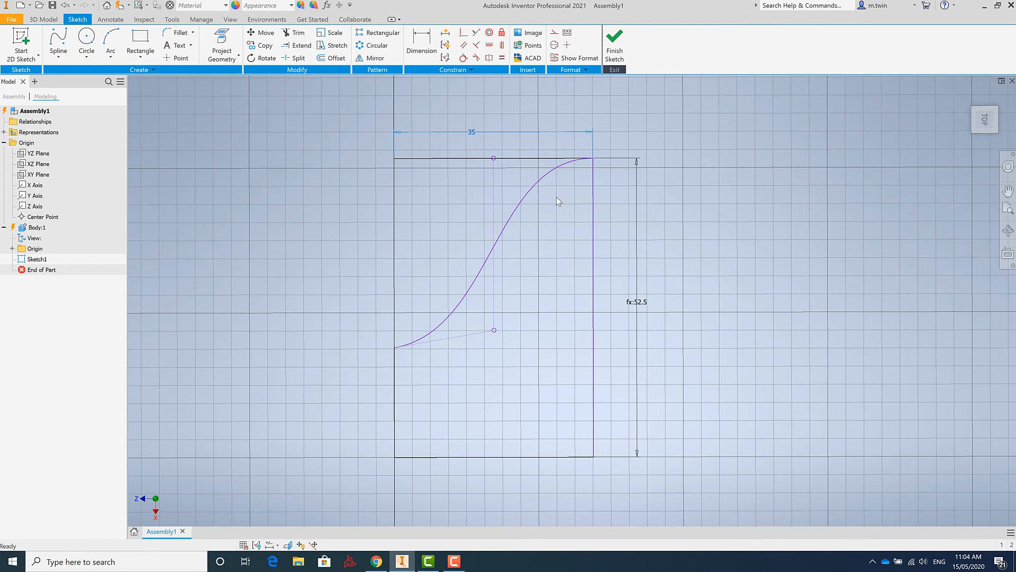
Step: Delete the rectangle's width and height dimensions and trim away its top edge
{"action": "key", "text": "Delete"}
{"action": "left_click", "coordinate": [635, 302]}
{"action": "key", "text": "Delete"}
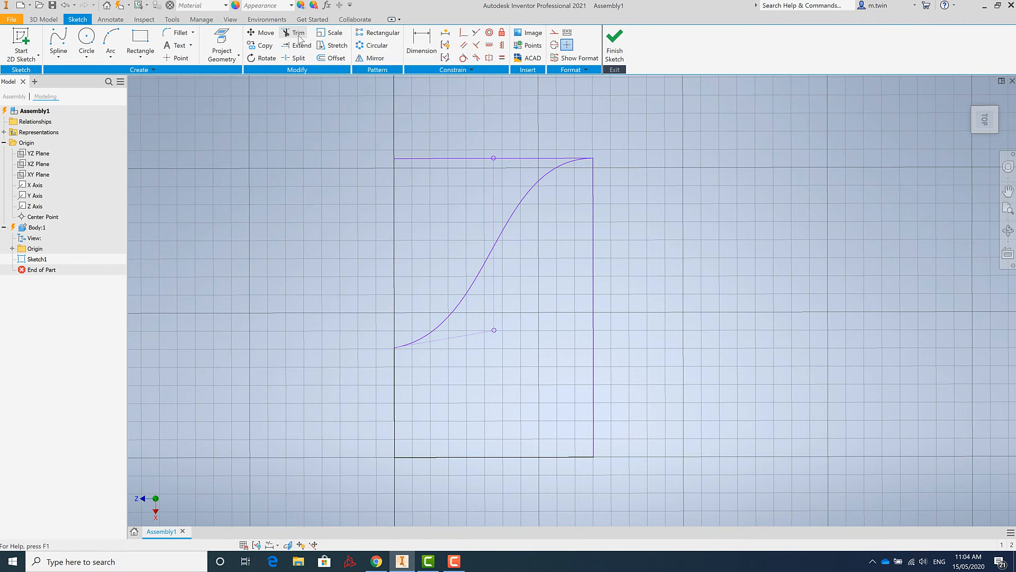
{"action": "left_click", "coordinate": [298, 34]}
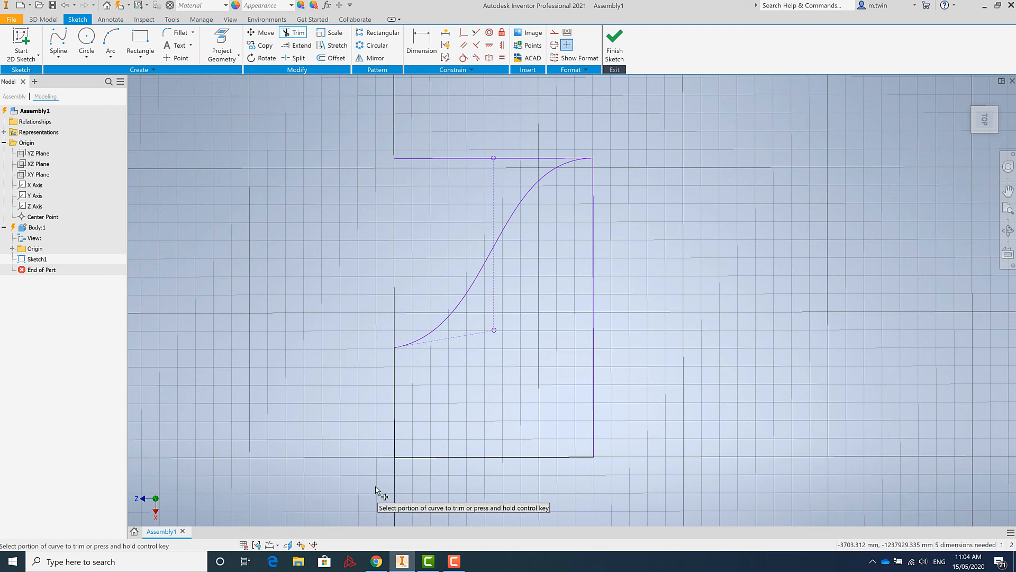
{"action": "left_click", "coordinate": [442, 160]}
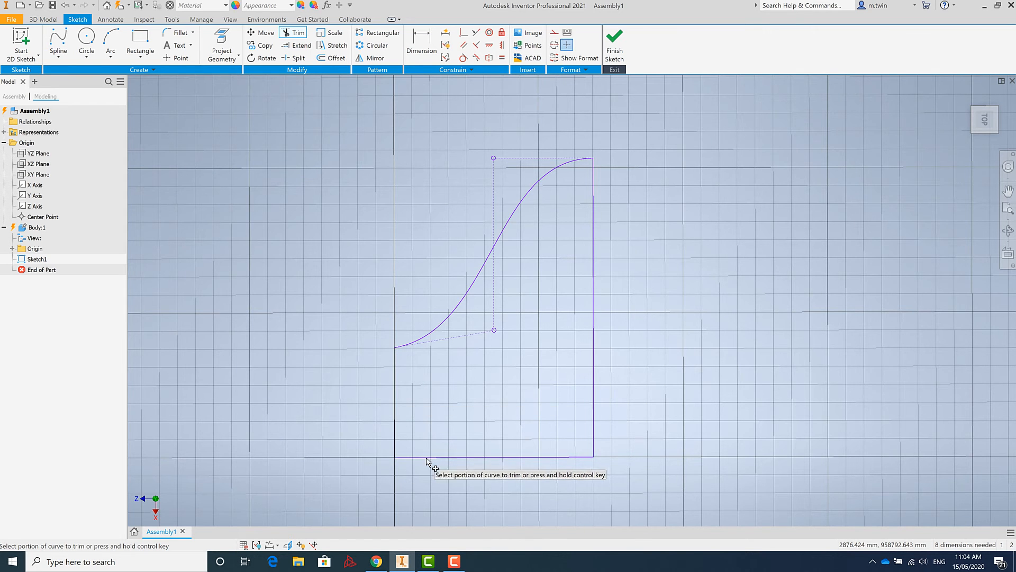
Step: Dimension the profile's long vertical edge and its base edge, keeping their current lengths
{"action": "left_click", "coordinate": [429, 51]}
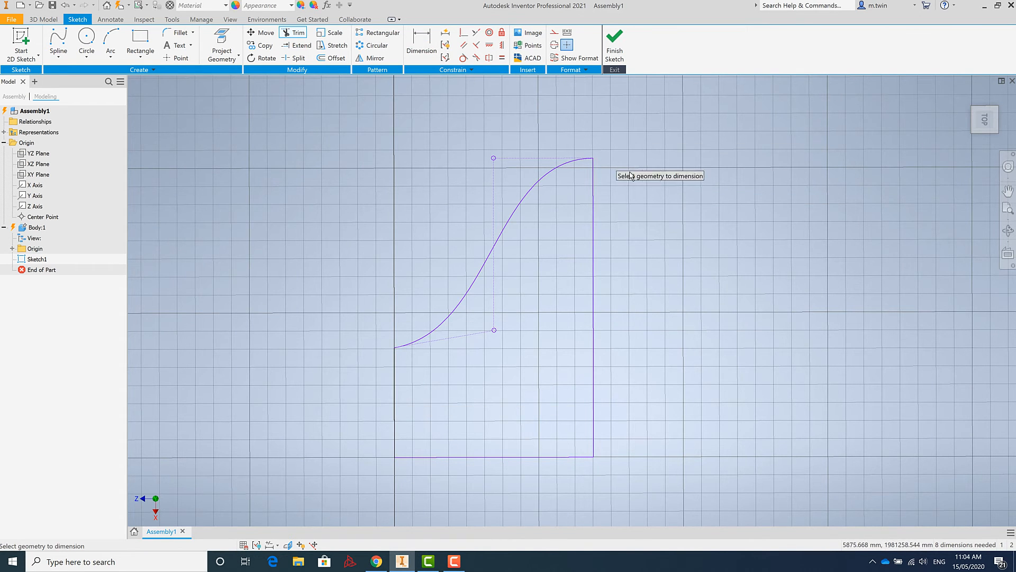
{"action": "left_click", "coordinate": [594, 172]}
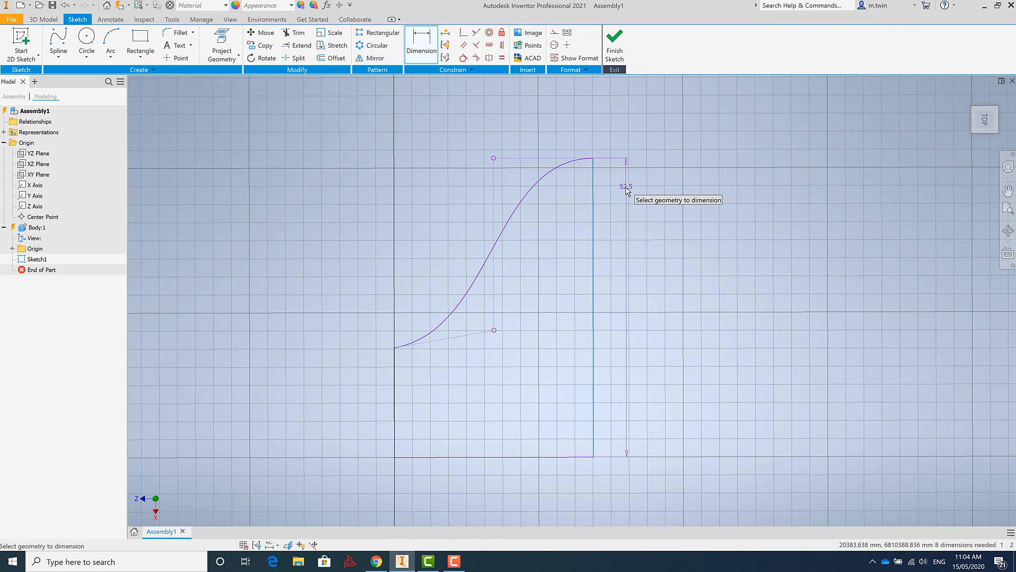
{"action": "left_click", "coordinate": [624, 193]}
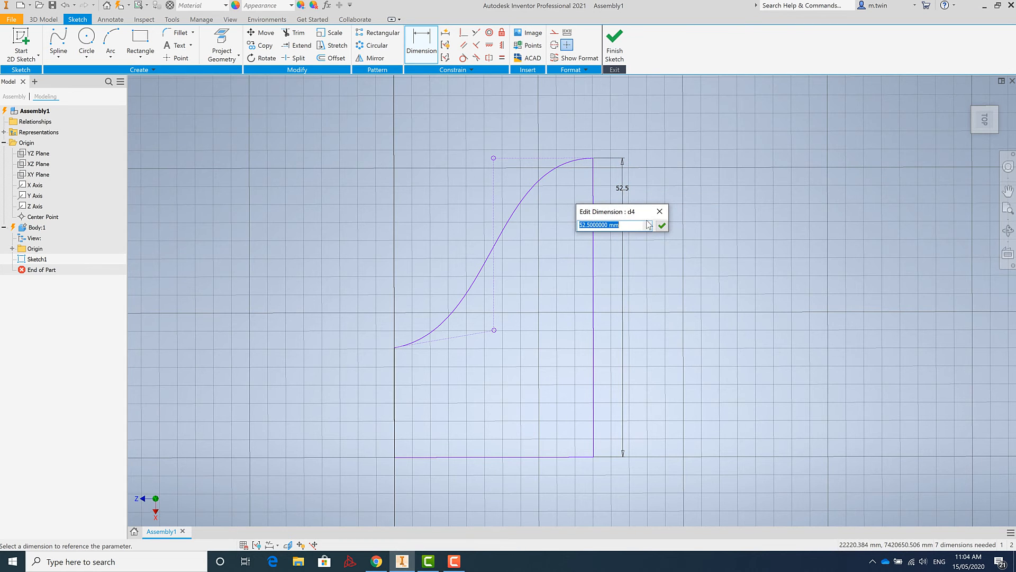
{"action": "left_click", "coordinate": [663, 226]}
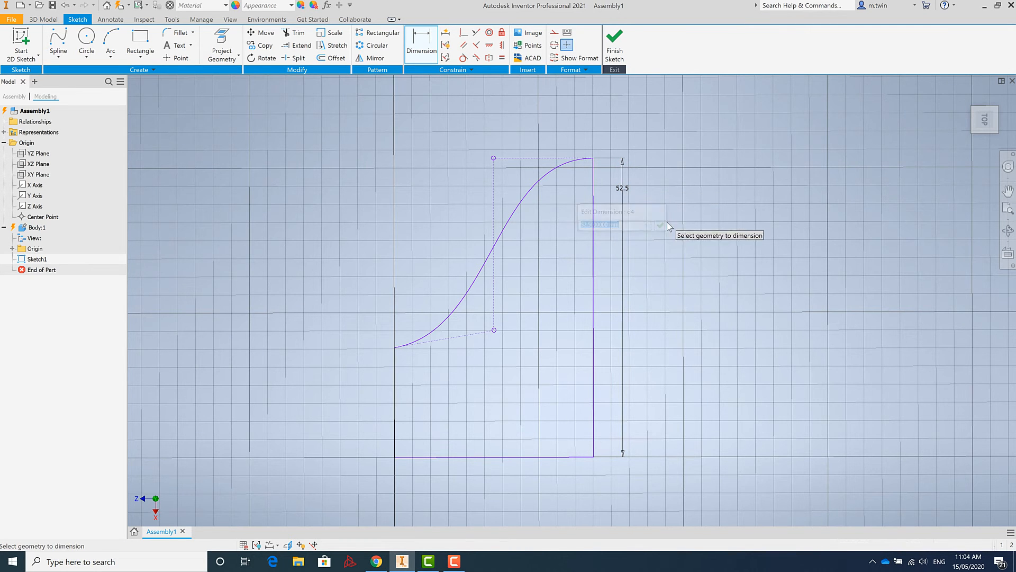
{"action": "left_click", "coordinate": [438, 459]}
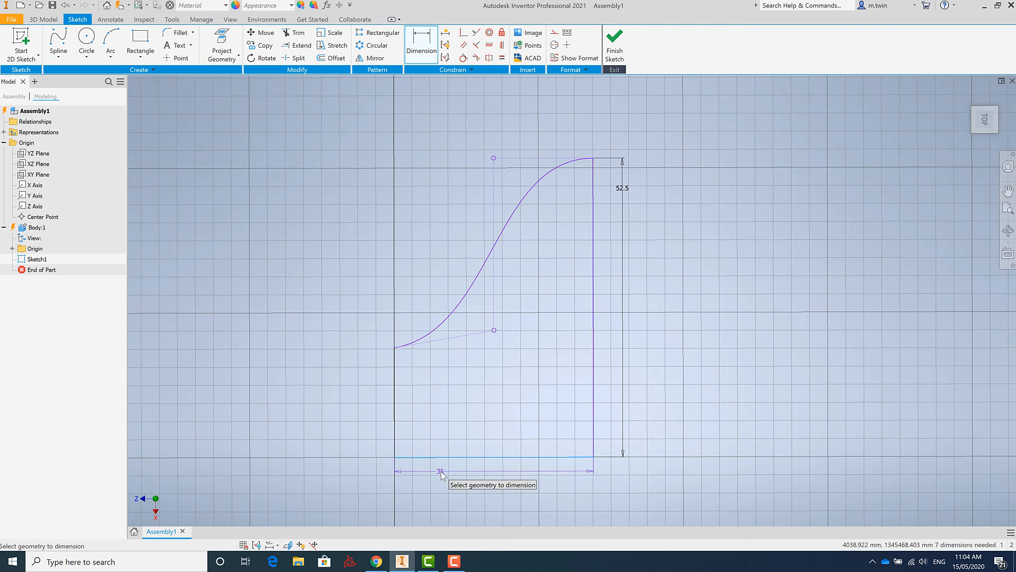
{"action": "left_click", "coordinate": [444, 472]}
{"action": "key", "text": "Return"}
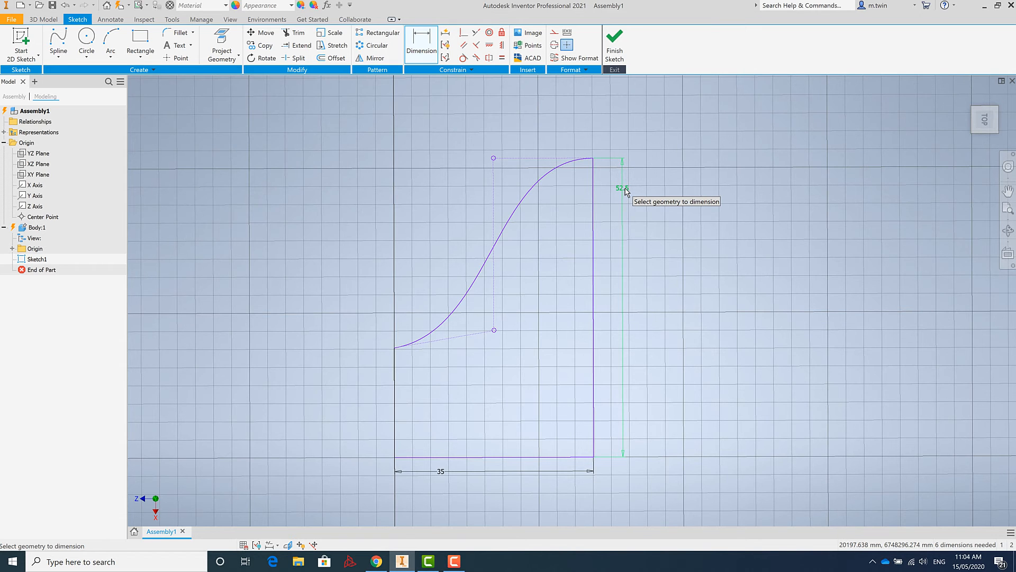
{"action": "left_click", "coordinate": [623, 190]}
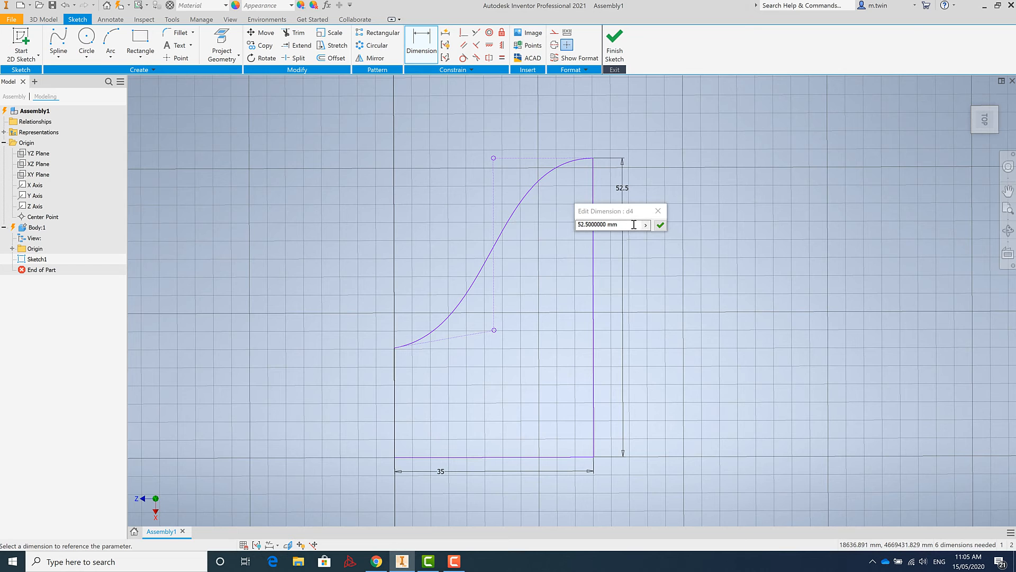
{"action": "left_click", "coordinate": [664, 222]}
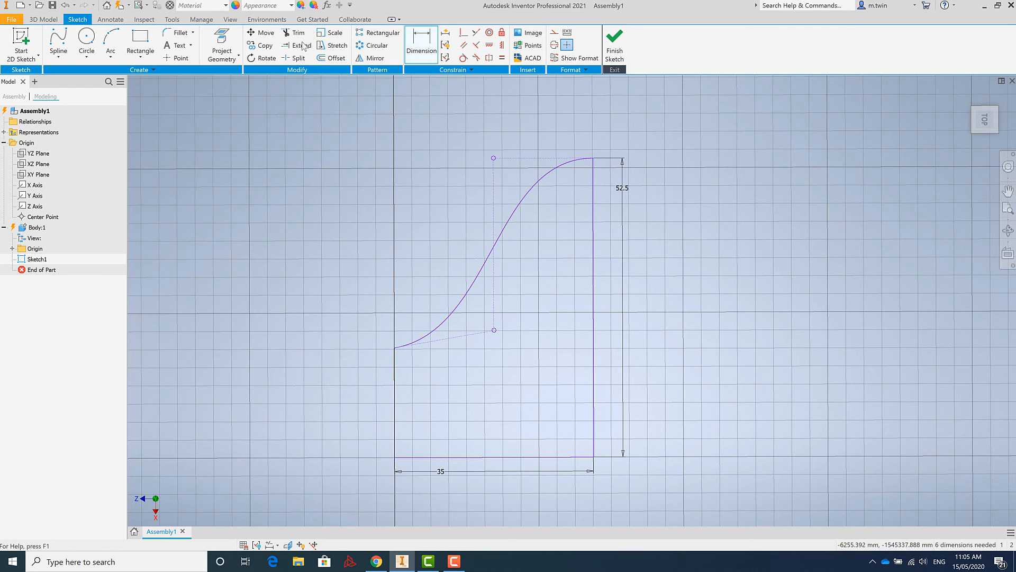
{"action": "left_click", "coordinate": [180, 34]}
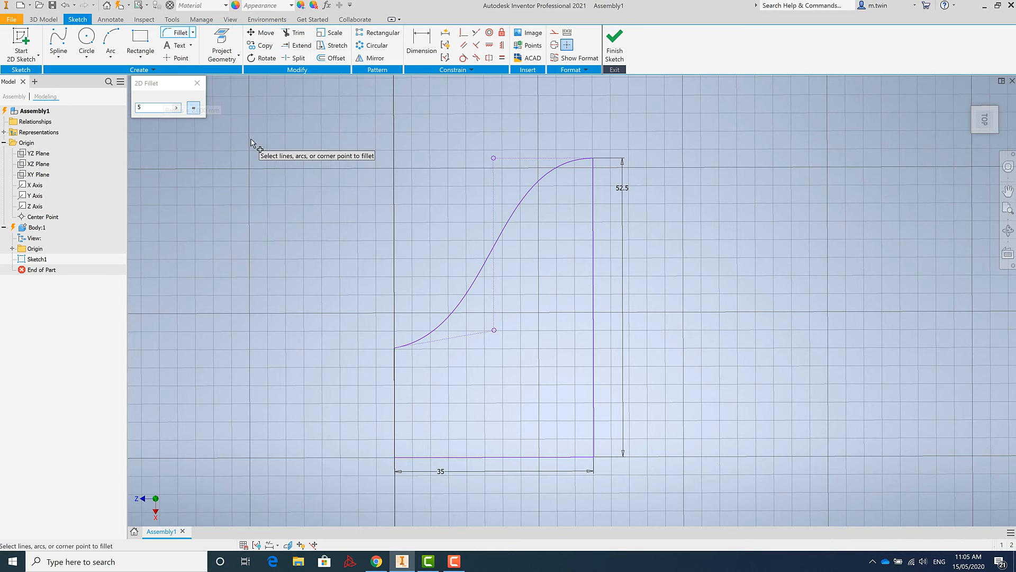
{"action": "left_click", "coordinate": [395, 370]}
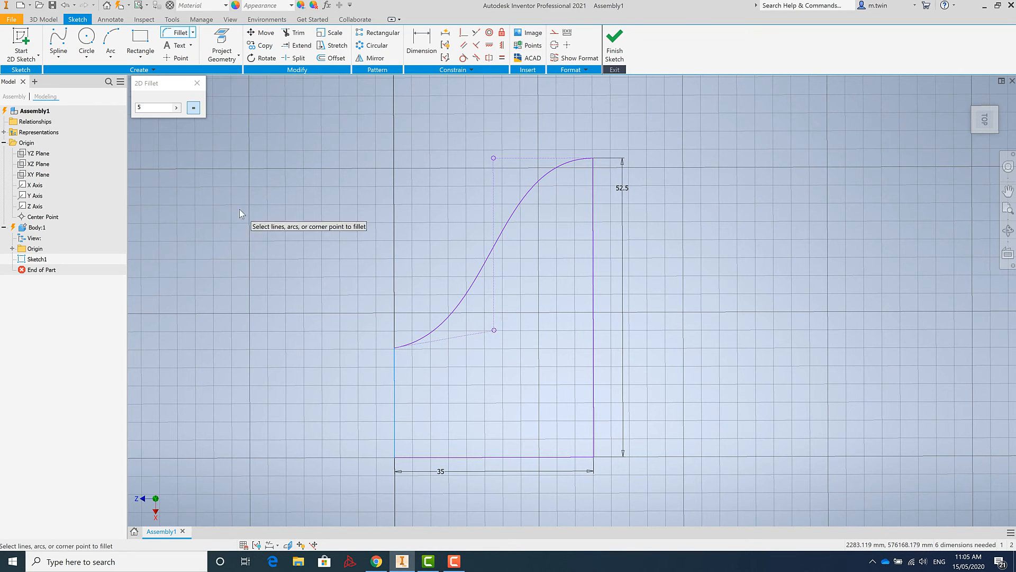
{"action": "left_click", "coordinate": [197, 83]}
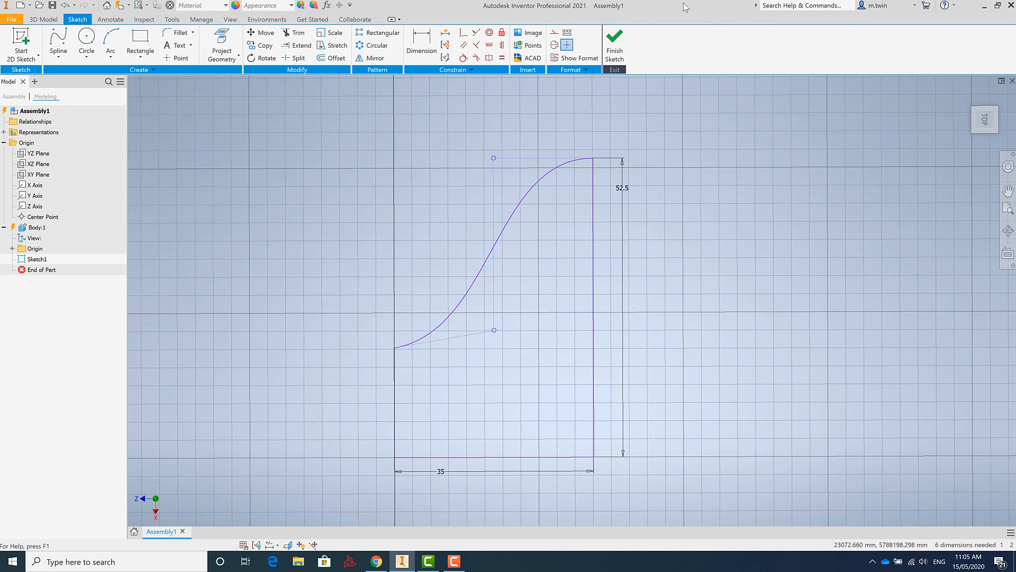
Step: Finish the sketch and extrude the profile 10 mm upward in the default direction
{"action": "left_click", "coordinate": [615, 42]}
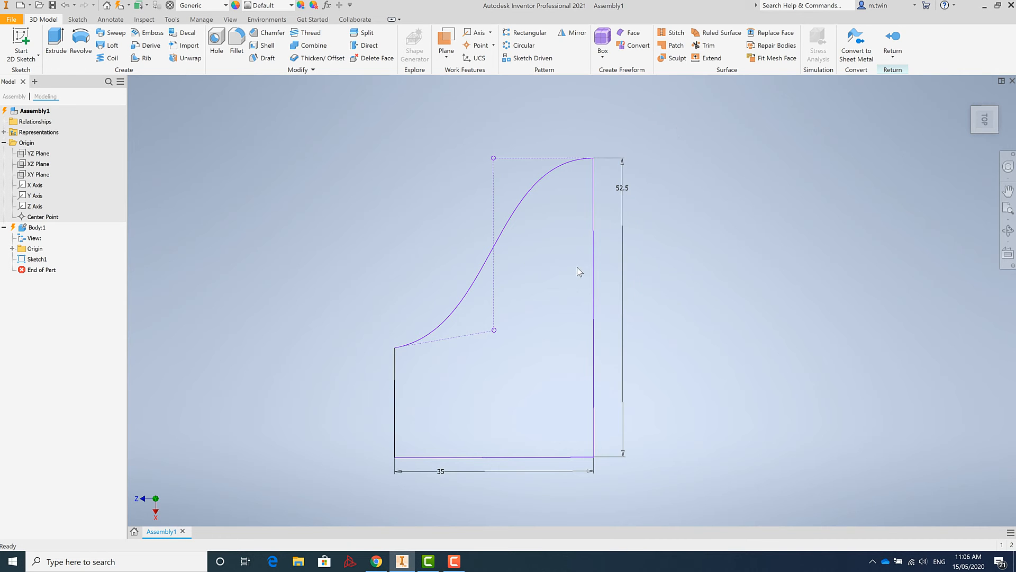
{"action": "key", "text": "F6"}
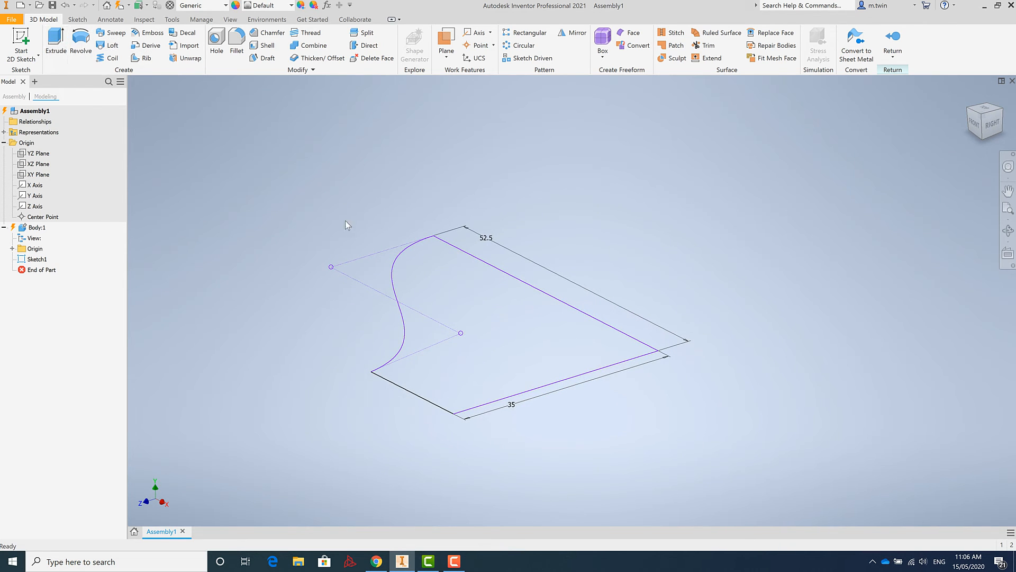
{"action": "left_click", "coordinate": [57, 42]}
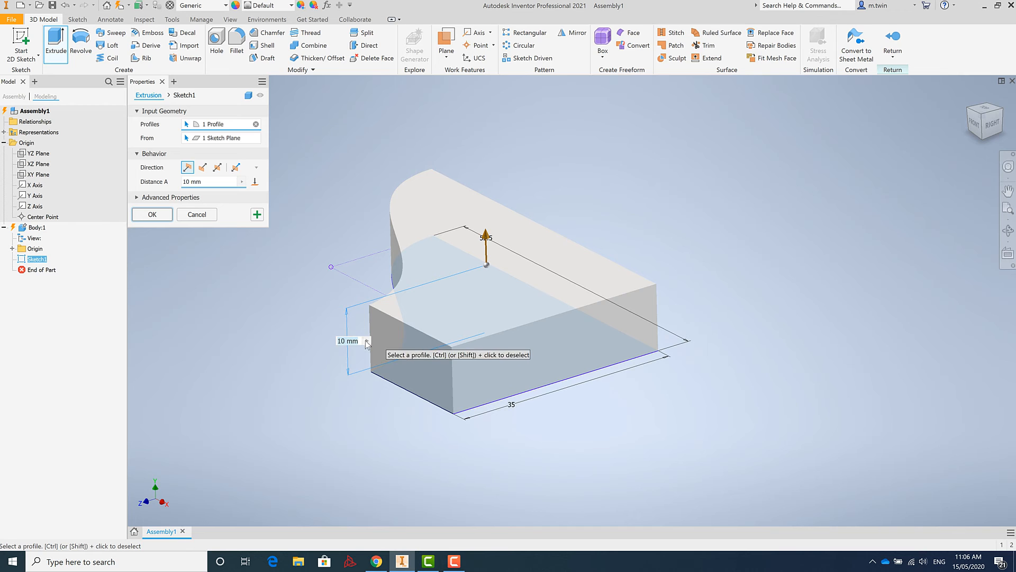
{"action": "left_click", "coordinate": [203, 168]}
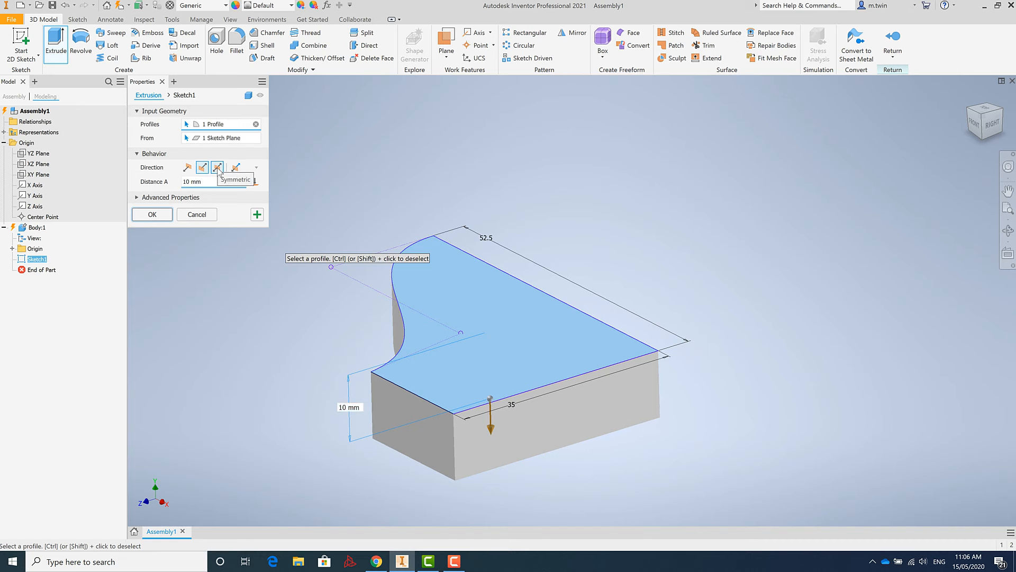
{"action": "left_click", "coordinate": [218, 168]}
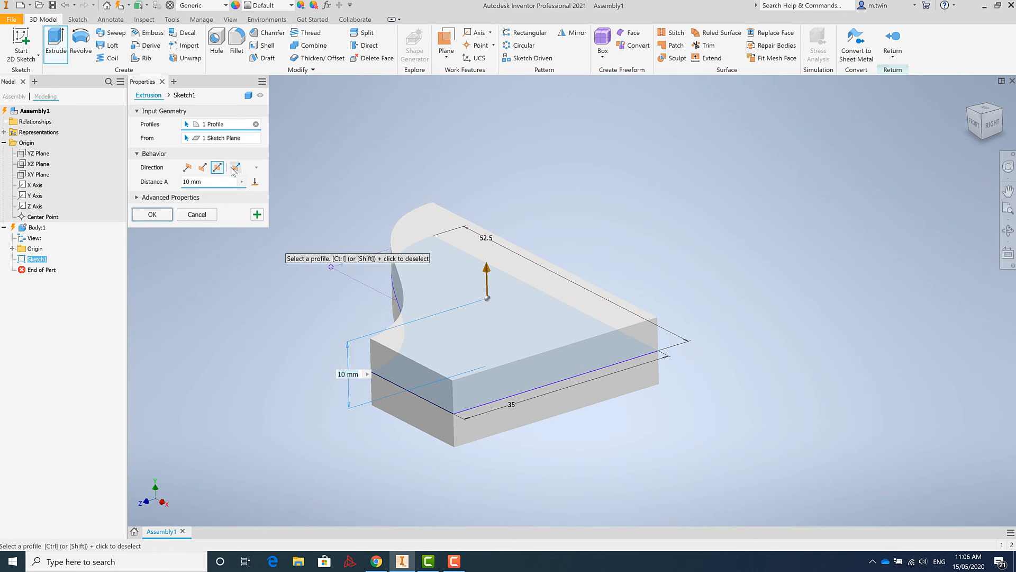
{"action": "left_click", "coordinate": [236, 168]}
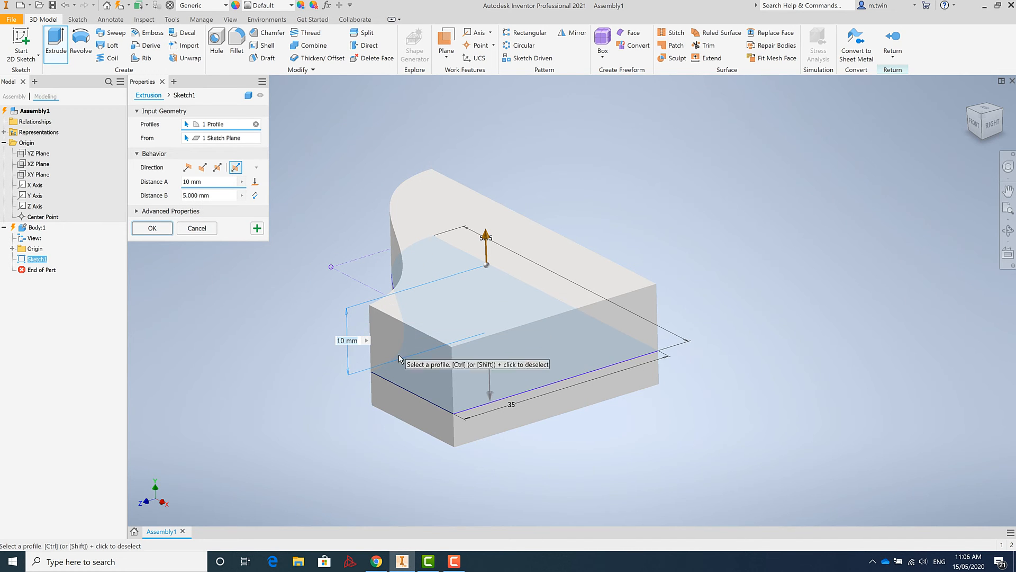
{"action": "left_click", "coordinate": [188, 168]}
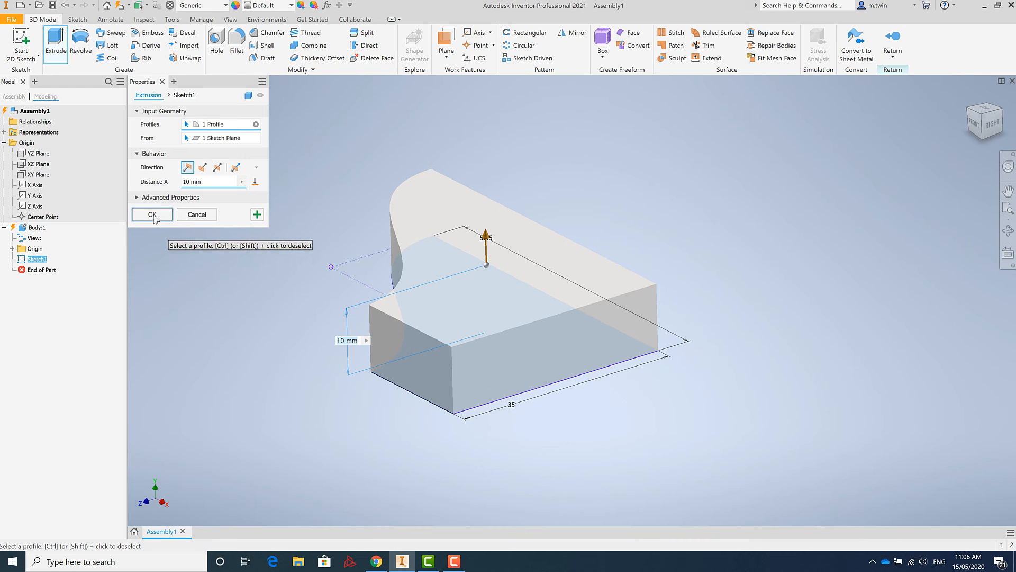
{"action": "left_click", "coordinate": [153, 216]}
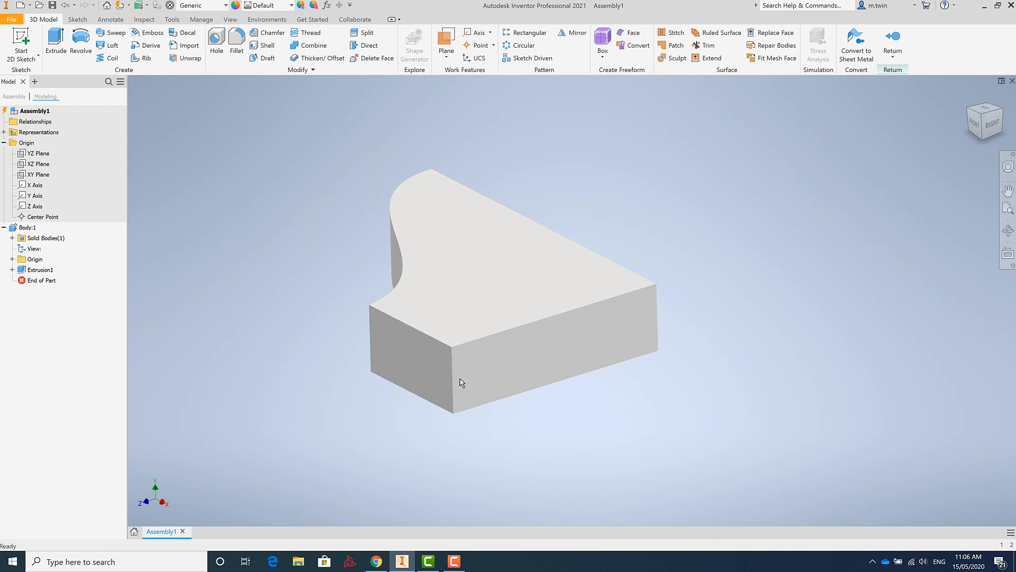
{"action": "middle_click_drag", "start_coordinate": [471, 318], "coordinate": [468, 312], "text": "shift"}
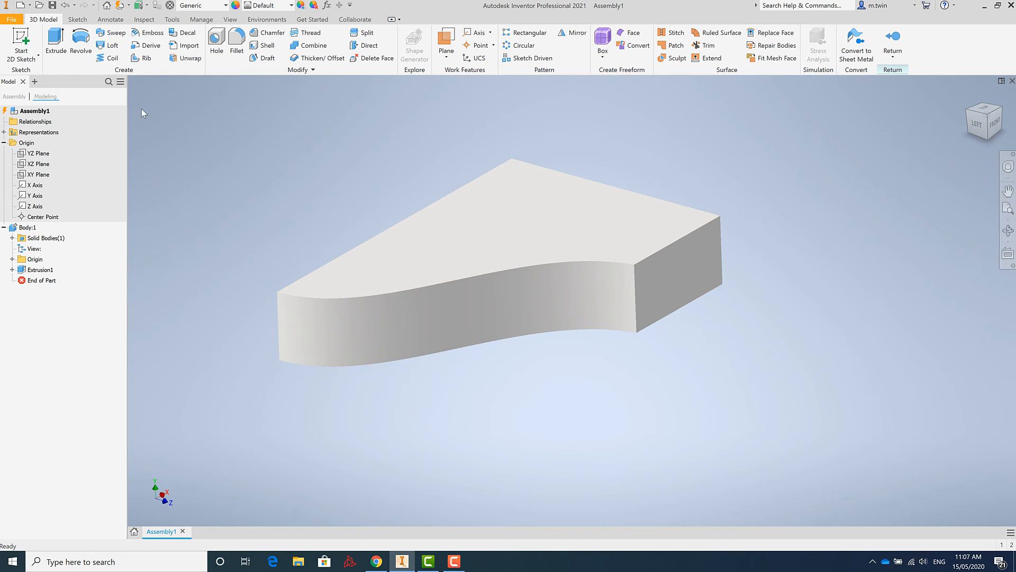
{"action": "left_click", "coordinate": [237, 42]}
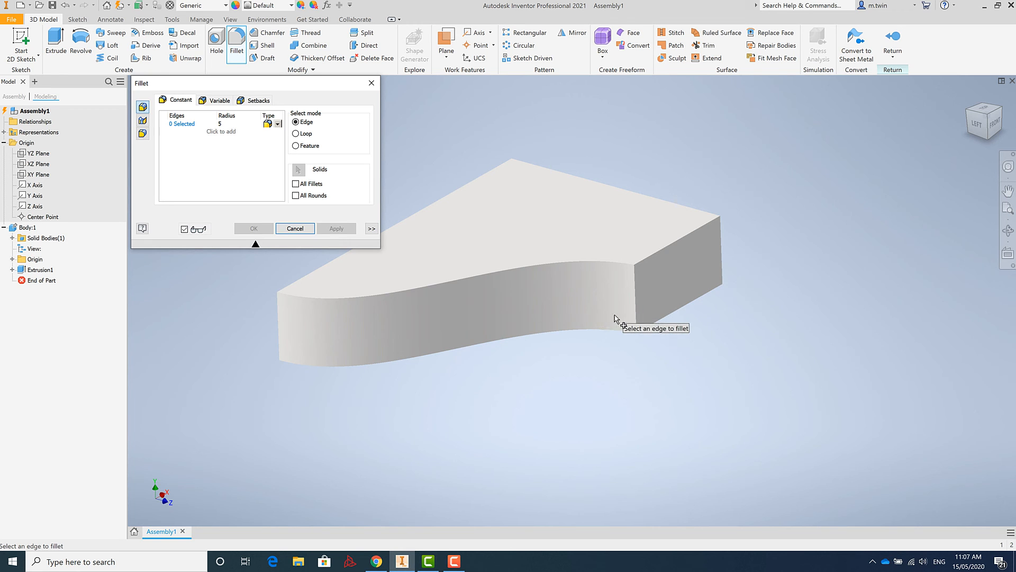
{"action": "left_click", "coordinate": [636, 292]}
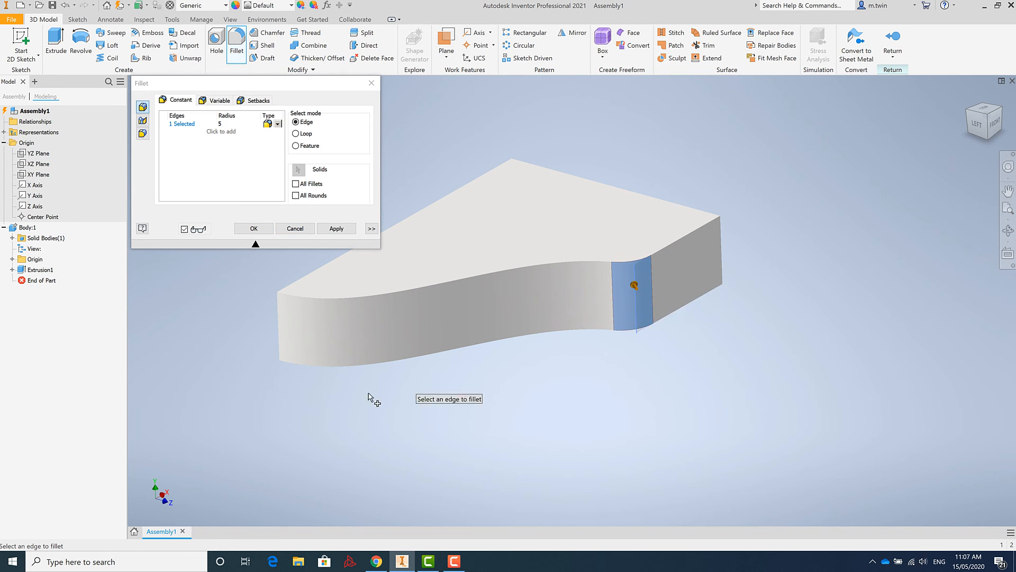
{"action": "left_click", "coordinate": [281, 329]}
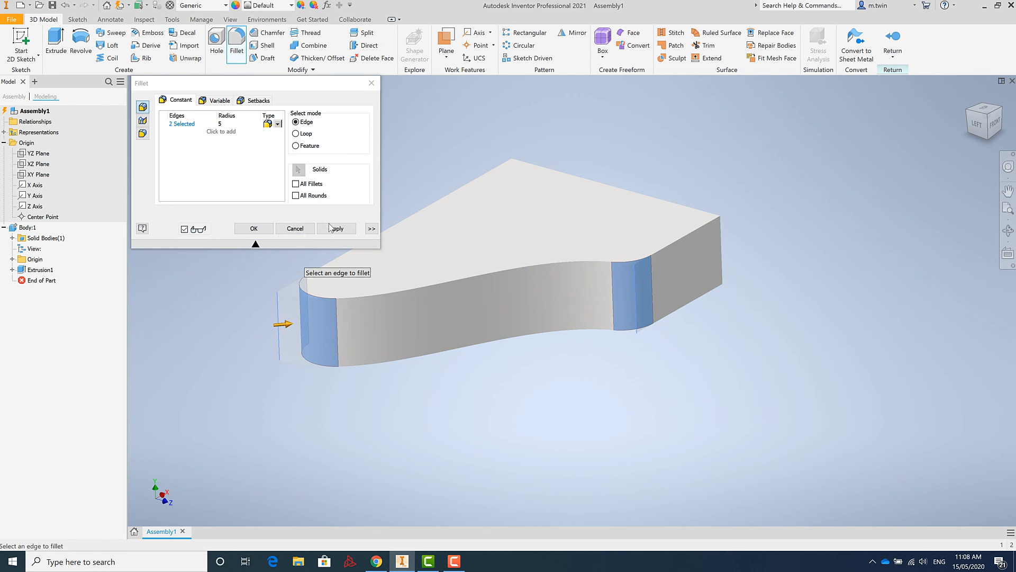
{"action": "left_click", "coordinate": [298, 231]}
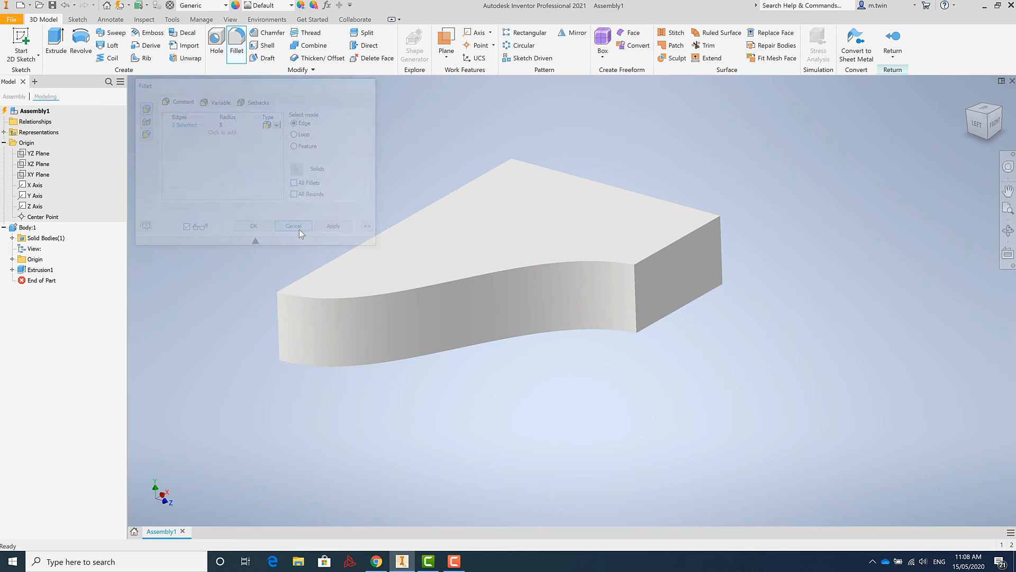
Step: Fillet the vertical edge between the curved and short sides at 5 mm, and the one at the curve's far end at 2 mm
{"action": "left_click", "coordinate": [236, 45]}
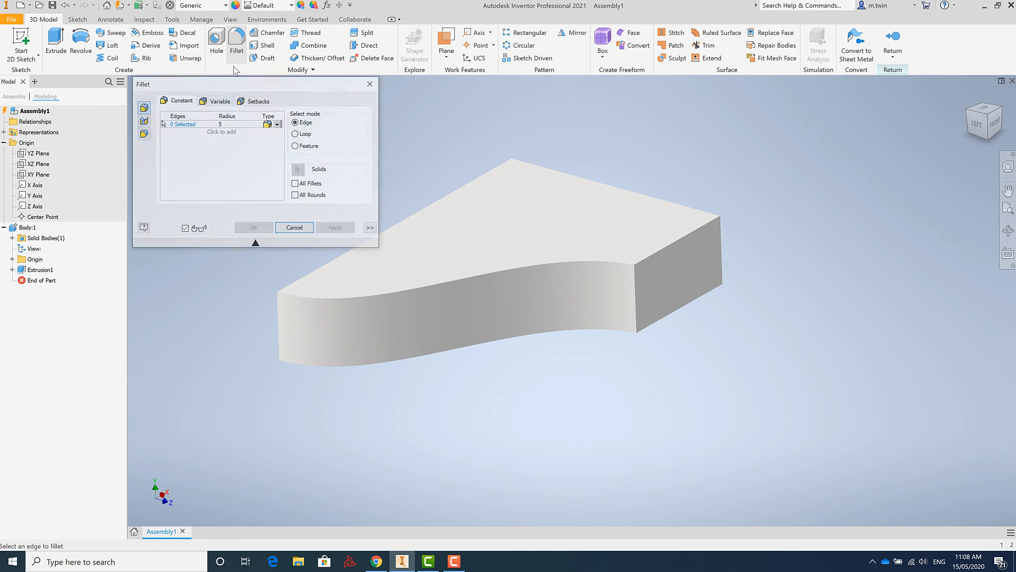
{"action": "left_click", "coordinate": [636, 295]}
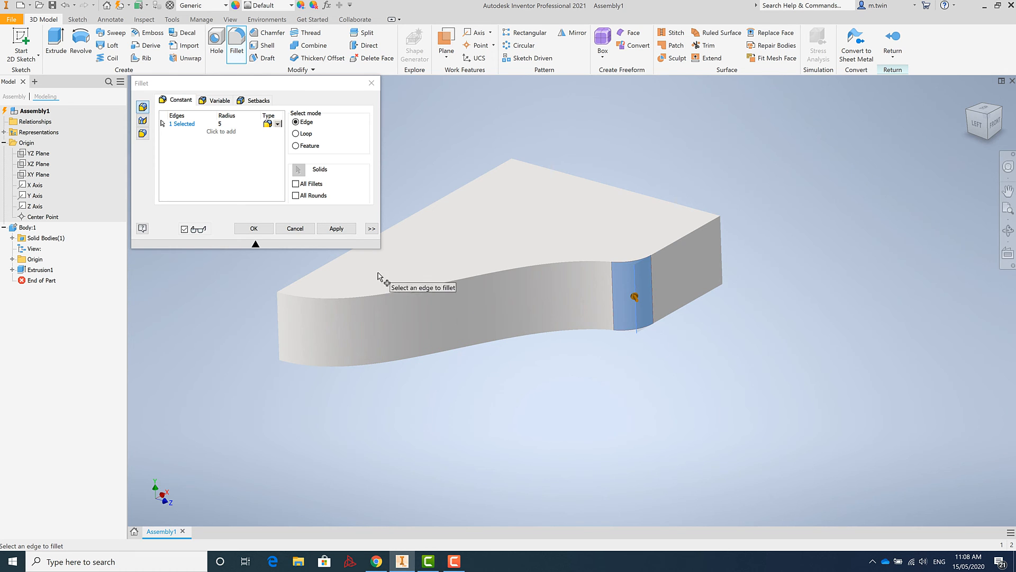
{"action": "left_click", "coordinate": [336, 228]}
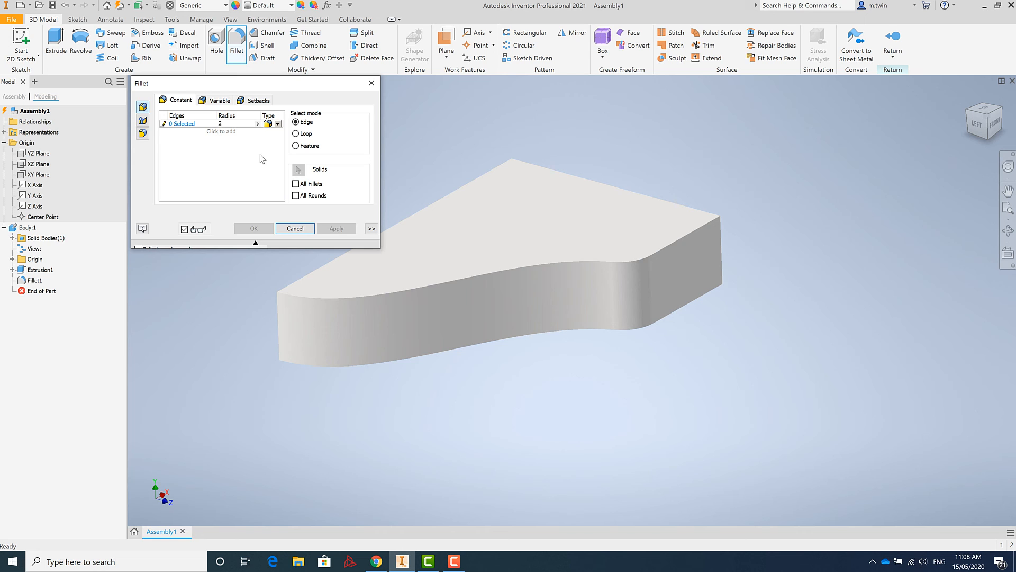
{"action": "left_click", "coordinate": [279, 334]}
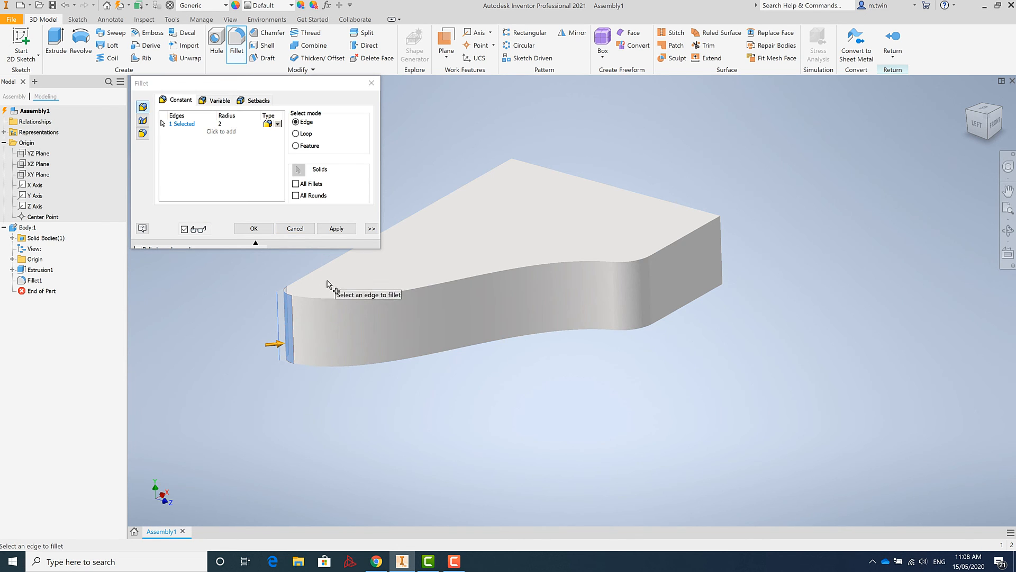
{"action": "left_click", "coordinate": [336, 228]}
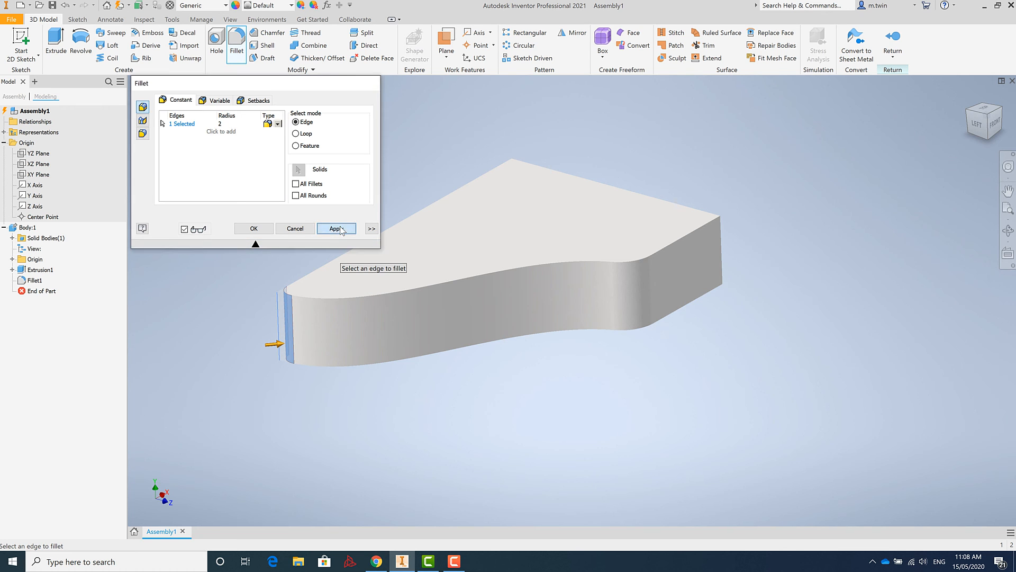
Step: Fillet the two vertical edges at the ends of the 35 mm straight side with a 2 mm radius
{"action": "middle_click_drag", "start_coordinate": [431, 281], "coordinate": [635, 295], "text": "shift"}
{"action": "left_click", "coordinate": [463, 330]}
{"action": "left_click", "coordinate": [637, 293]}
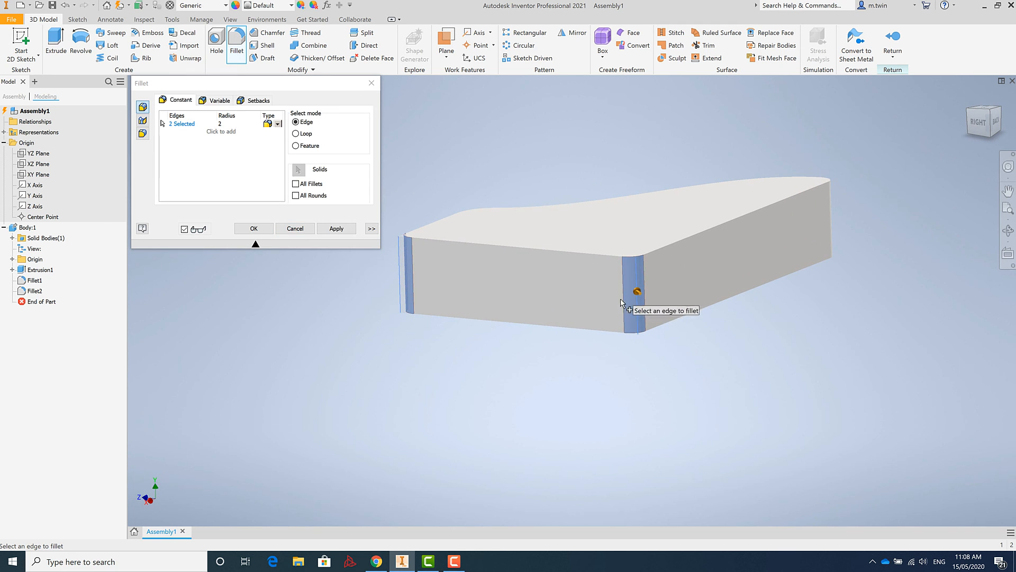
{"action": "left_click", "coordinate": [337, 228]}
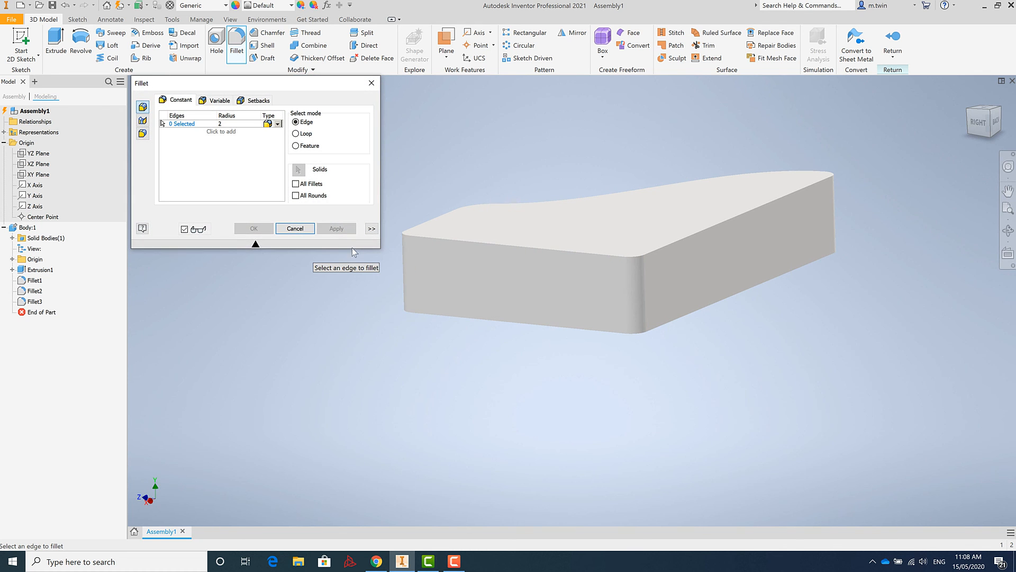
Step: Fillet the whole edge loop around the body's underside with a 2 mm radius
{"action": "middle_click_drag", "start_coordinate": [476, 238], "coordinate": [396, 281], "text": "shift"}
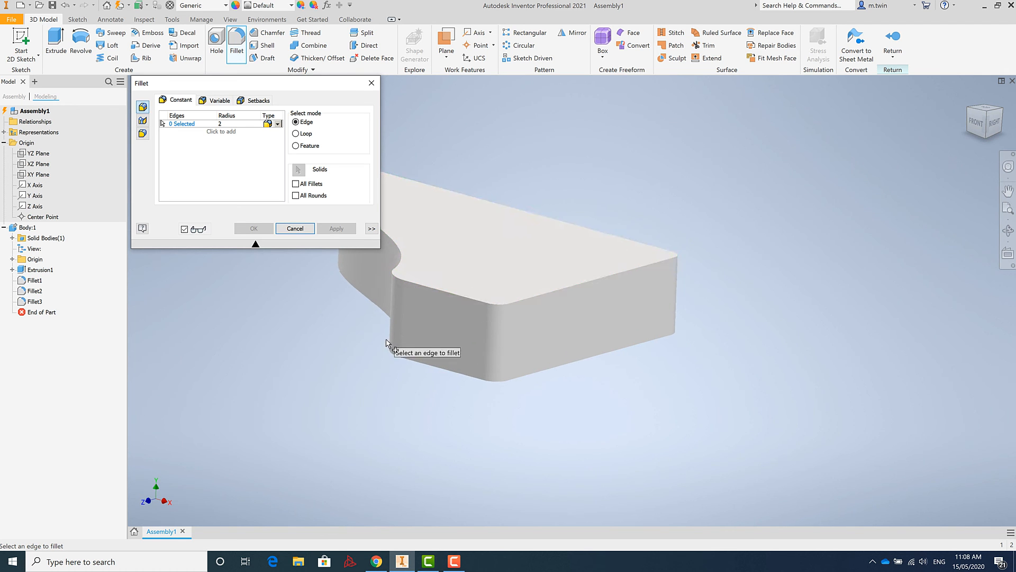
{"action": "middle_click_drag", "start_coordinate": [386, 340], "coordinate": [560, 296], "text": "shift"}
{"action": "scroll", "coordinate": [582, 302], "scroll_direction": "down", "scroll_amount": 3}
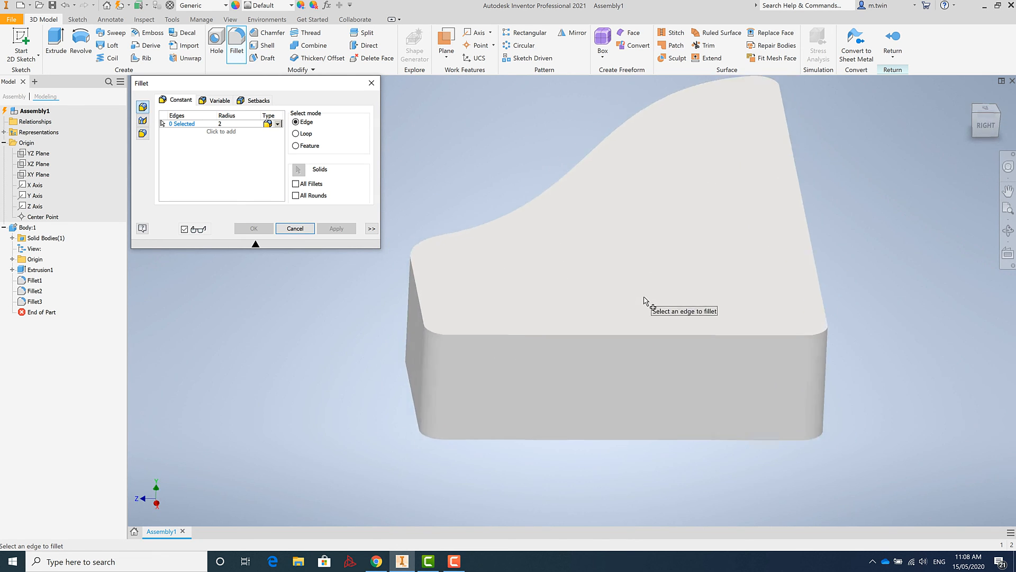
{"action": "scroll", "coordinate": [644, 301], "scroll_direction": "up", "scroll_amount": 3}
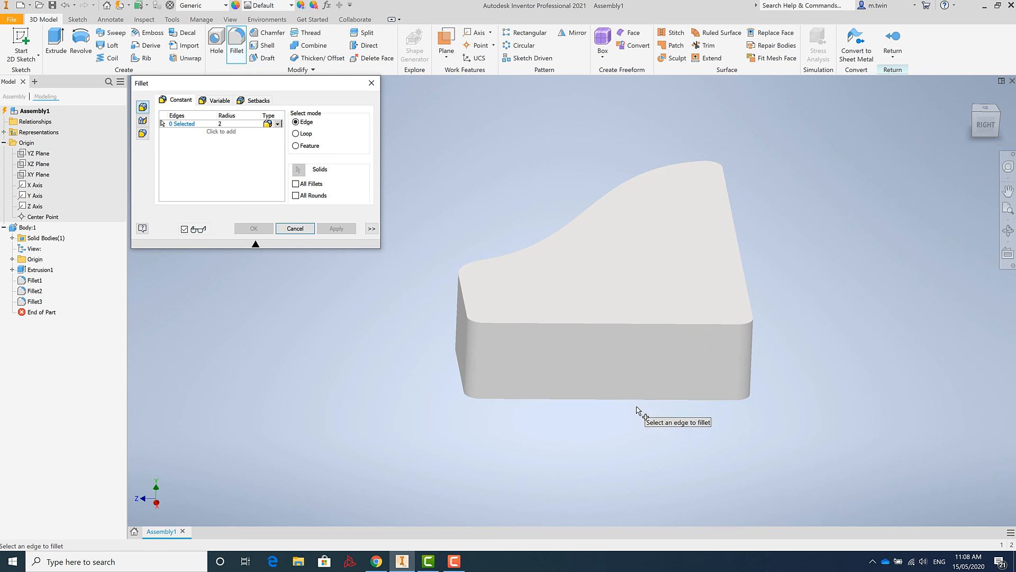
{"action": "middle_click_drag", "start_coordinate": [636, 411], "coordinate": [585, 341], "text": "shift"}
{"action": "scroll", "coordinate": [588, 395], "scroll_direction": "down", "scroll_amount": 3}
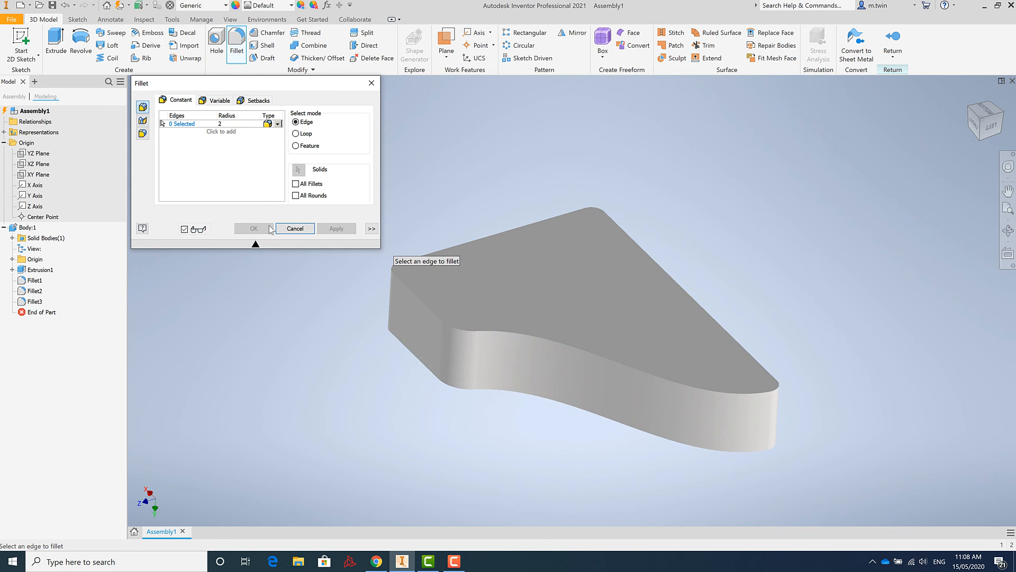
{"action": "left_click", "coordinate": [506, 335]}
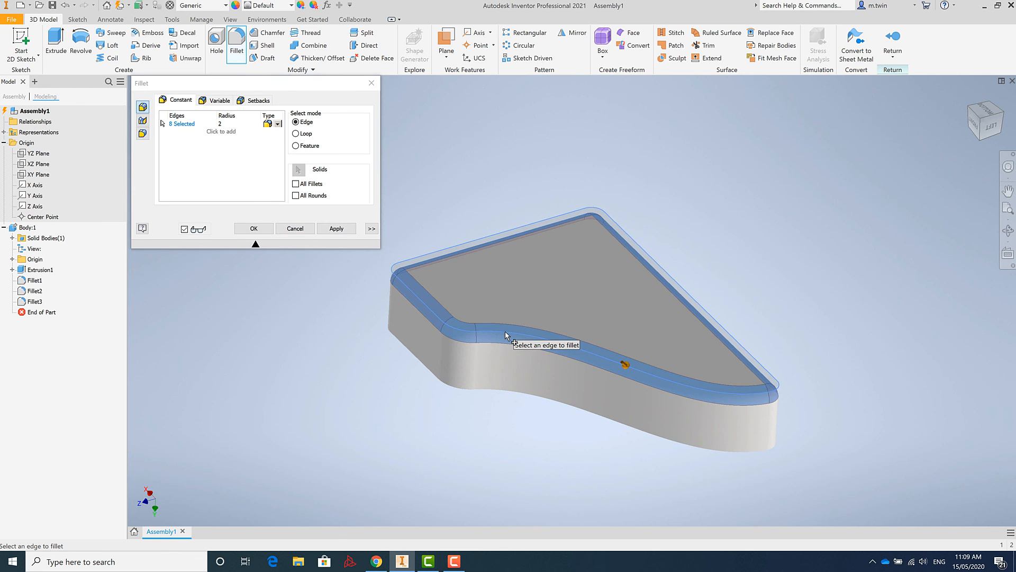
{"action": "left_click", "coordinate": [337, 231]}
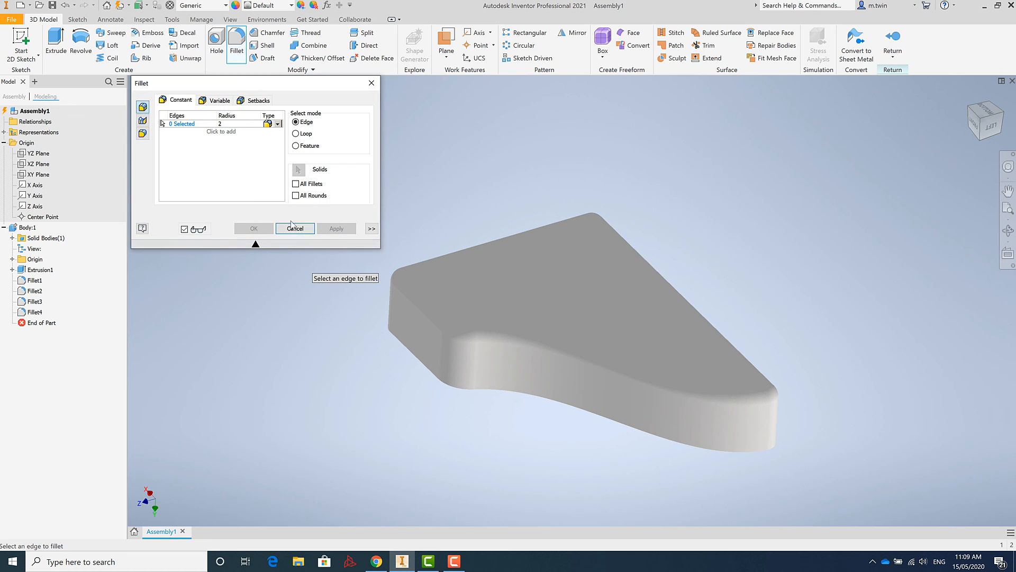
{"action": "left_click", "coordinate": [296, 229]}
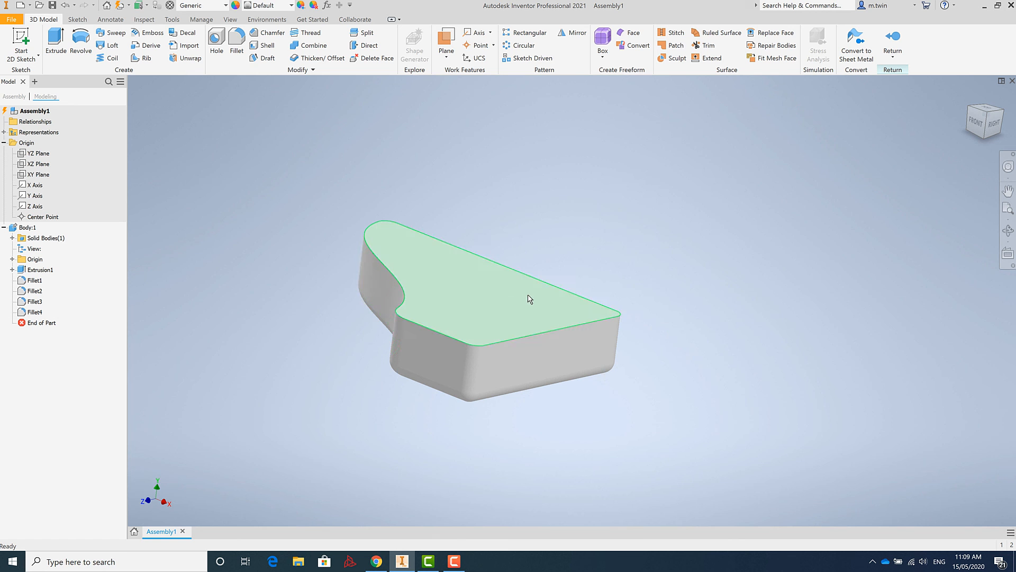
Step: Shell the body with a 0.5 mm wall thickness, removing its flat top face
{"action": "scroll", "coordinate": [528, 295], "scroll_direction": "up", "scroll_amount": 5}
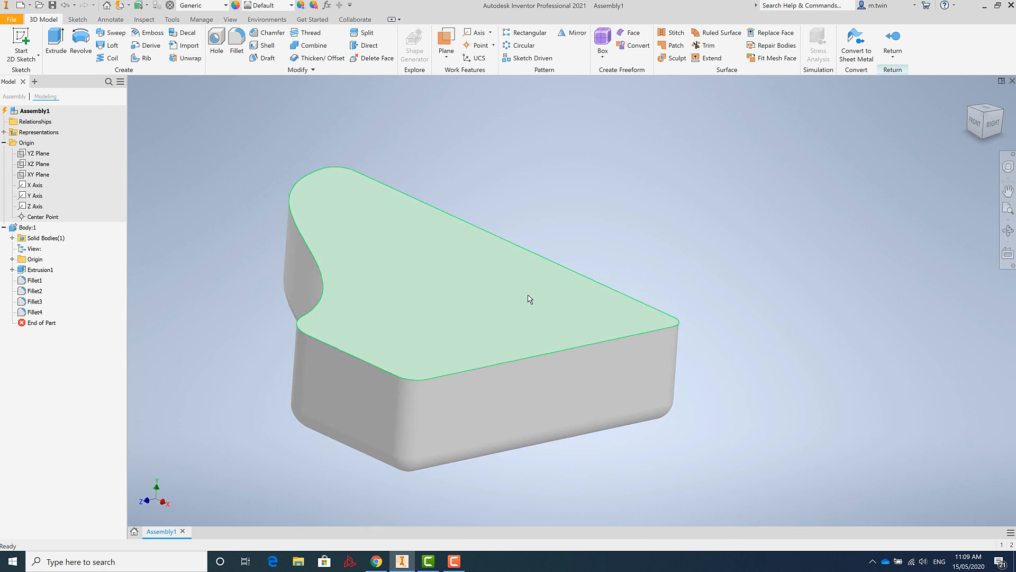
{"action": "middle_click_drag", "start_coordinate": [526, 298], "coordinate": [508, 308], "text": "shift"}
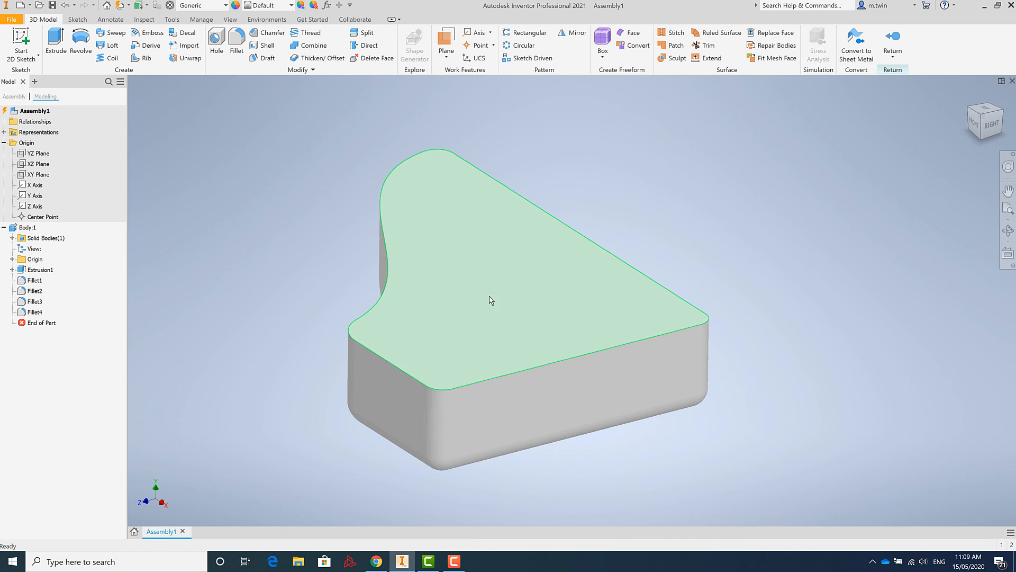
{"action": "left_click", "coordinate": [267, 45]}
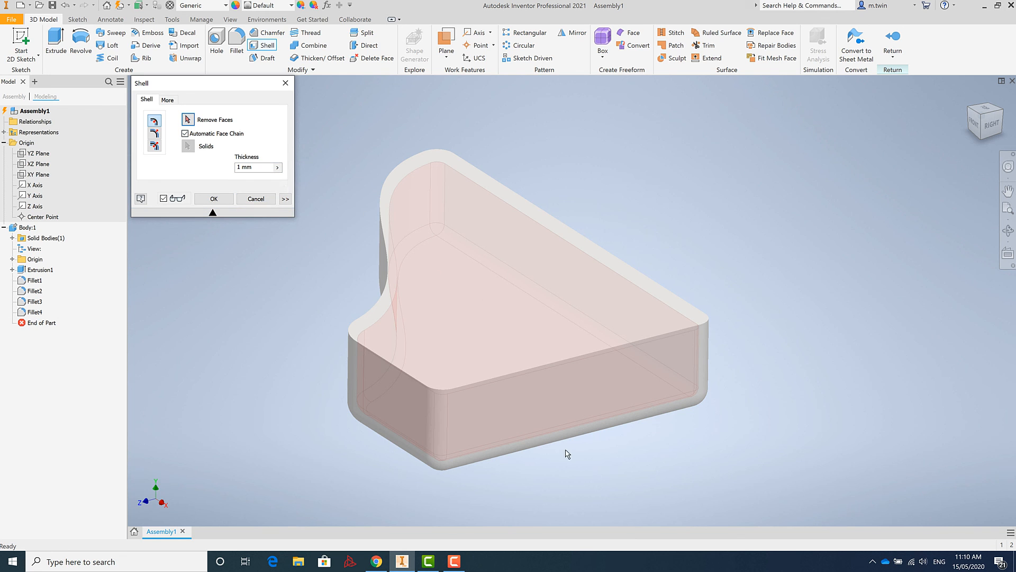
{"action": "middle_click_drag", "start_coordinate": [565, 450], "coordinate": [698, 325], "text": "shift"}
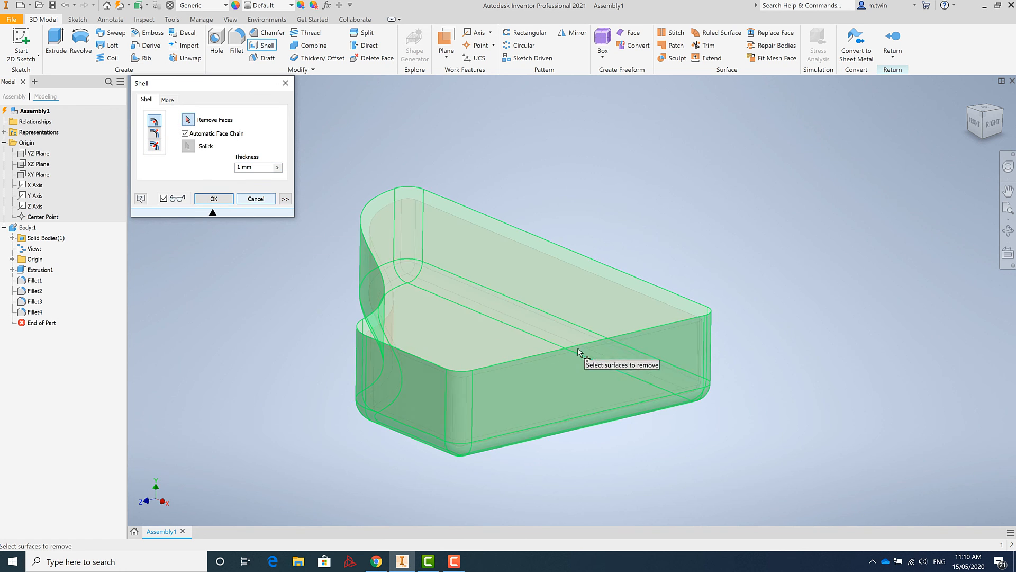
{"action": "left_click", "coordinate": [661, 314]}
{"action": "middle_click_drag", "start_coordinate": [447, 434], "coordinate": [562, 213], "text": "shift"}
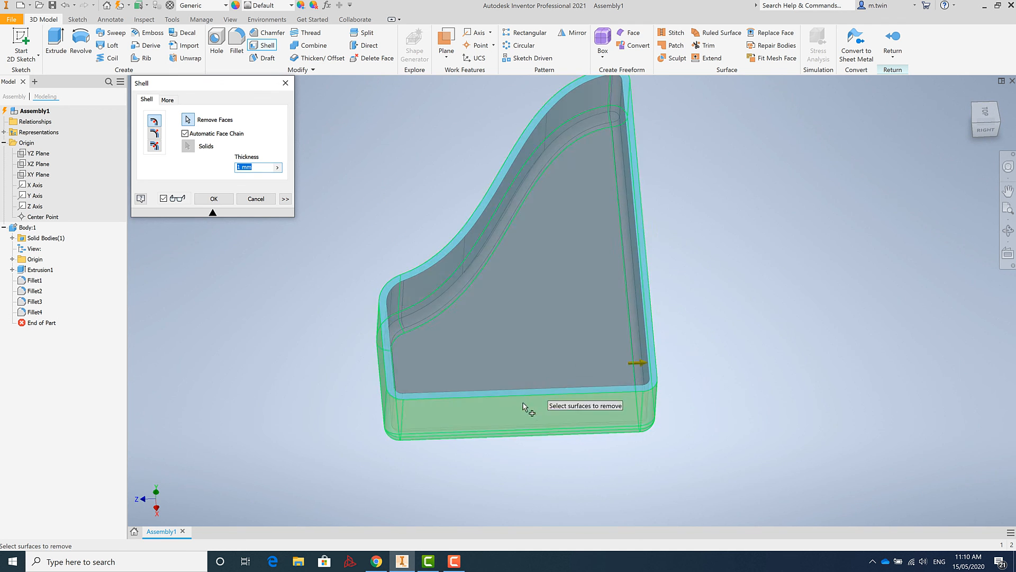
{"action": "middle_click_drag", "start_coordinate": [524, 408], "coordinate": [323, 233], "text": "shift"}
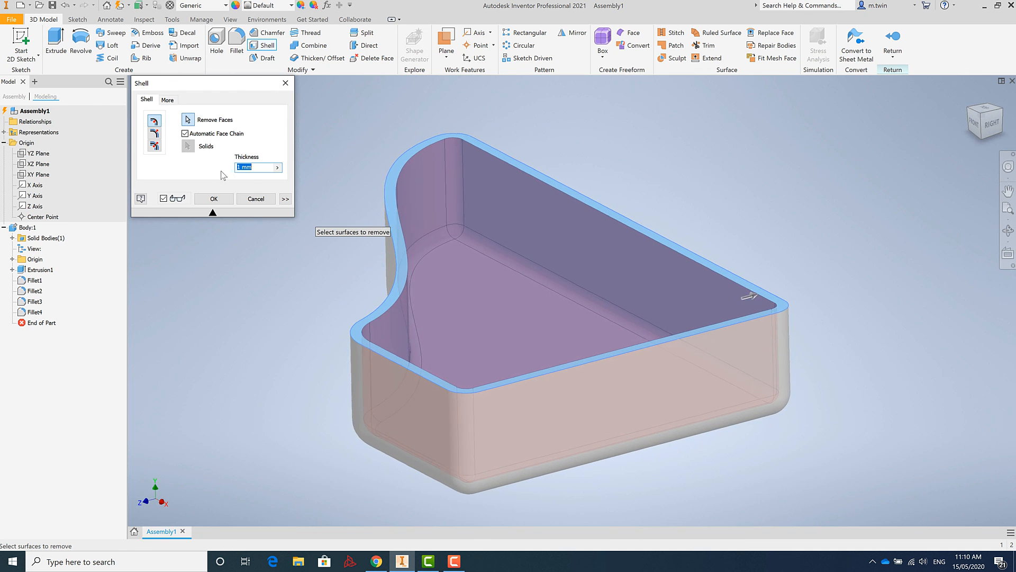
{"action": "left_click", "coordinate": [253, 166]}
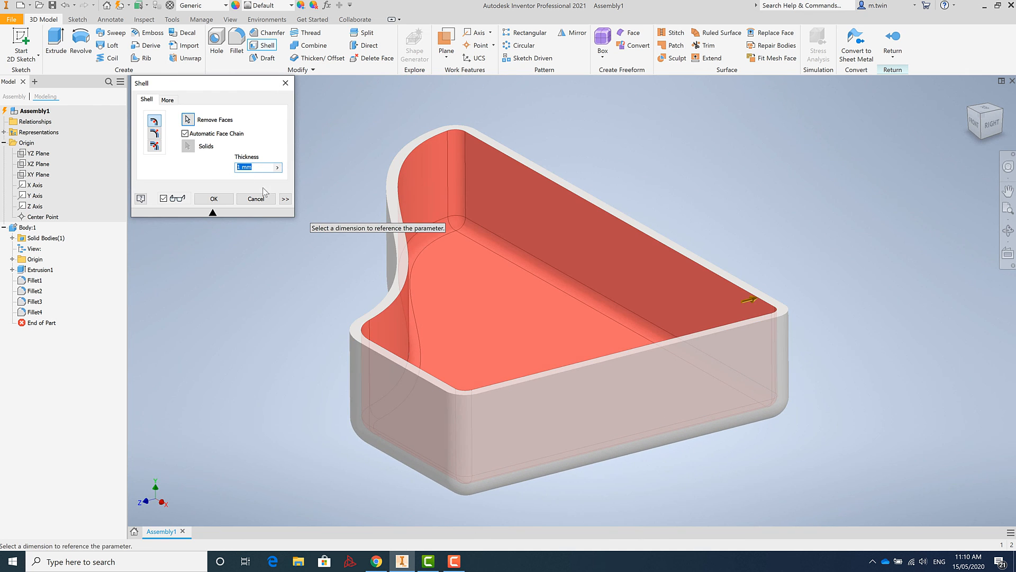
{"action": "type", "text": ".5"}
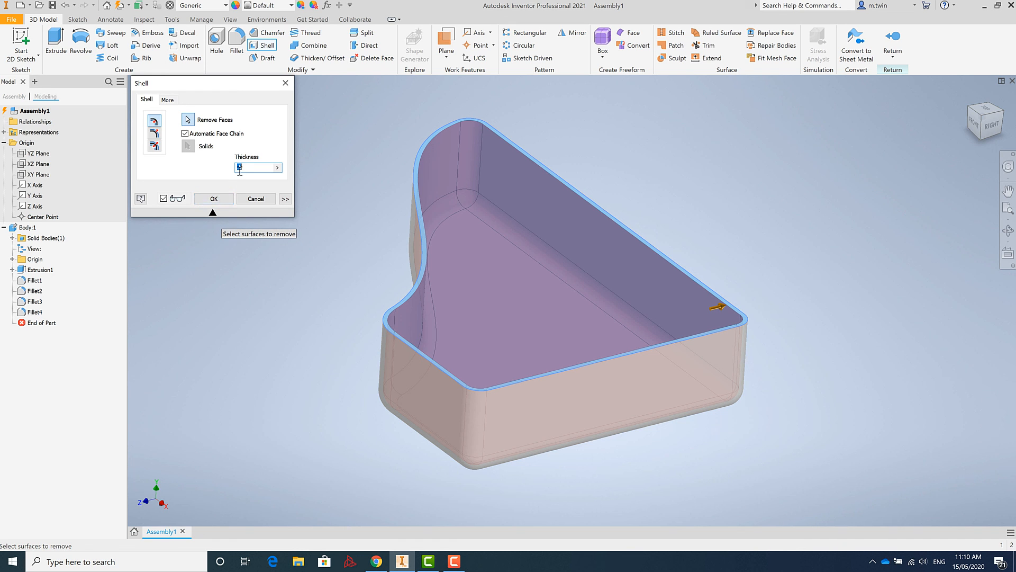
{"action": "left_click", "coordinate": [214, 199]}
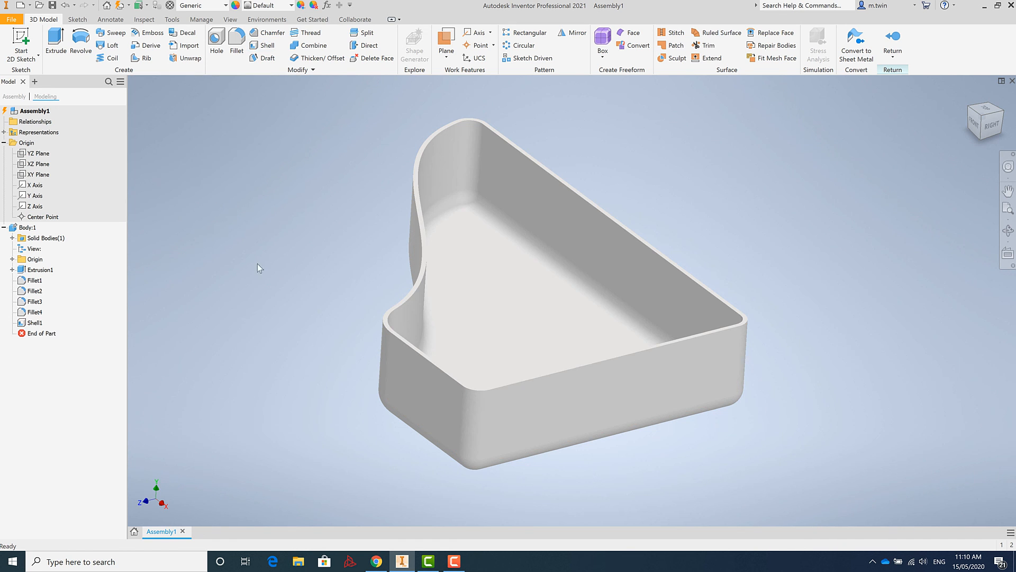
Step: Edit the body's shell feature and set its wall thickness to 0.75 mm
{"action": "middle_click_drag", "start_coordinate": [660, 264], "coordinate": [488, 296], "text": "shift"}
{"action": "scroll", "coordinate": [652, 254], "scroll_direction": "up", "scroll_amount": 2}
{"action": "scroll", "coordinate": [656, 241], "scroll_direction": "down", "scroll_amount": 2}
{"action": "scroll", "coordinate": [656, 239], "scroll_direction": "up", "scroll_amount": 2}
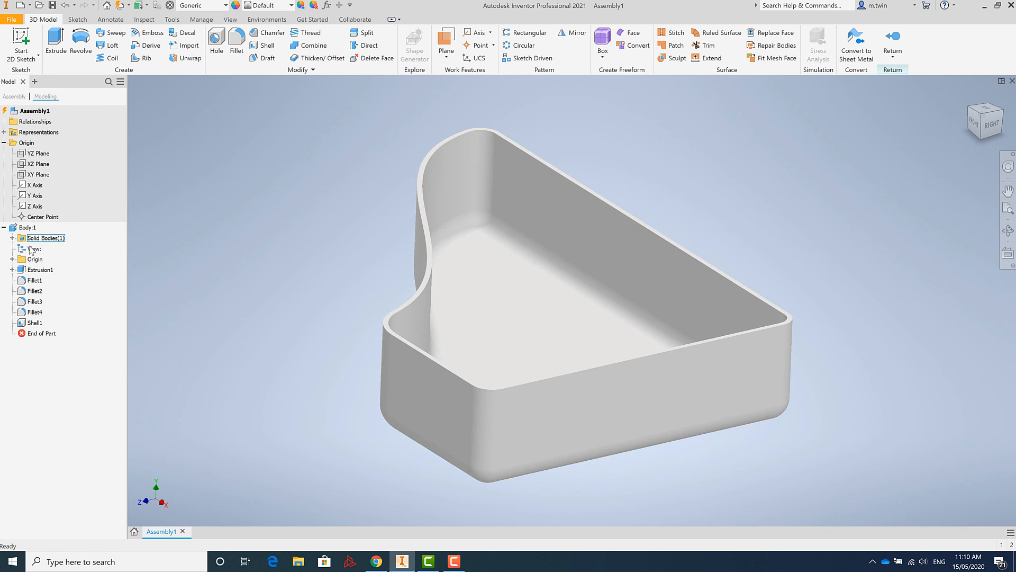
{"action": "right_click", "coordinate": [36, 324]}
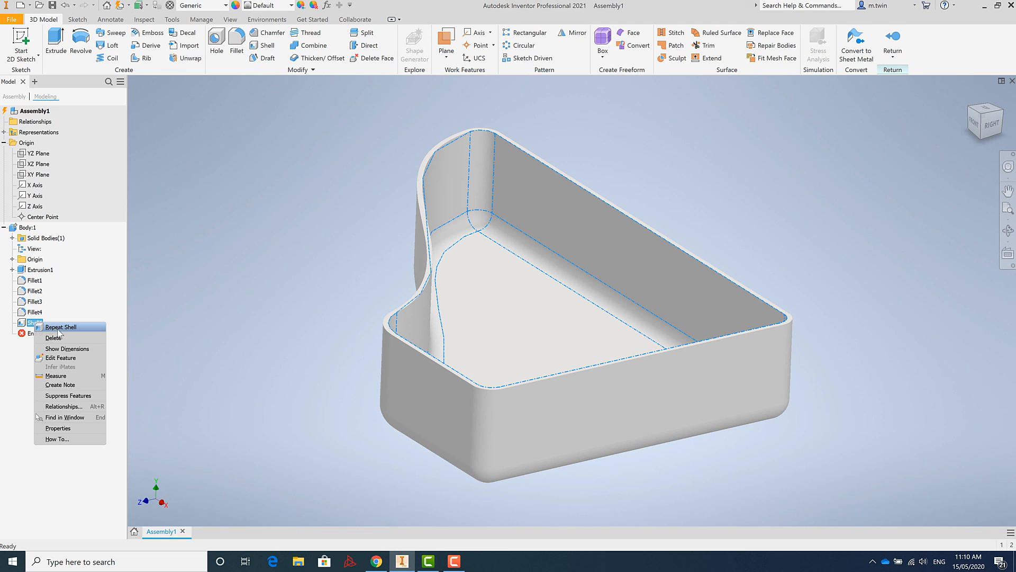
{"action": "left_click", "coordinate": [60, 358]}
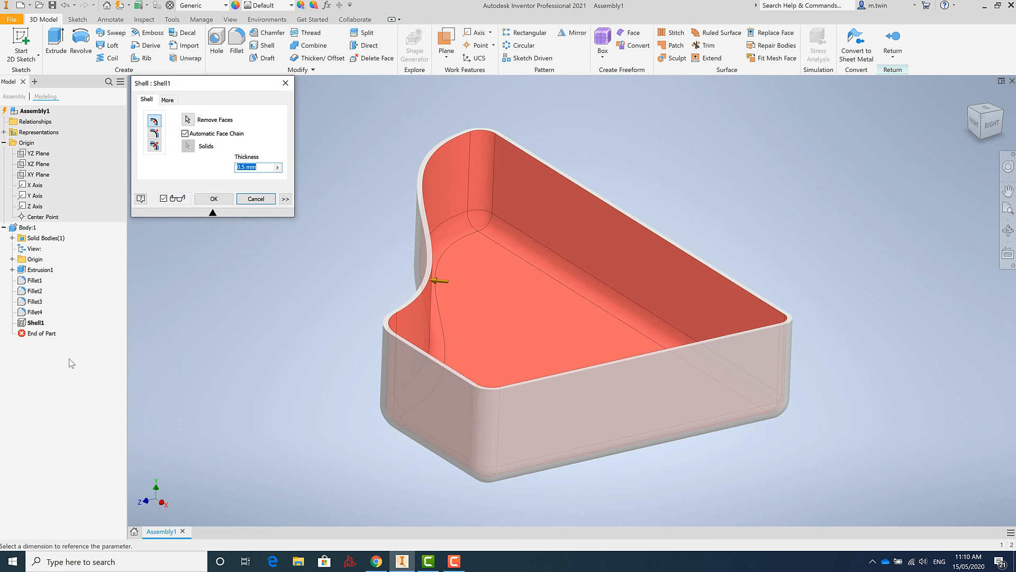
{"action": "left_click", "coordinate": [246, 167]}
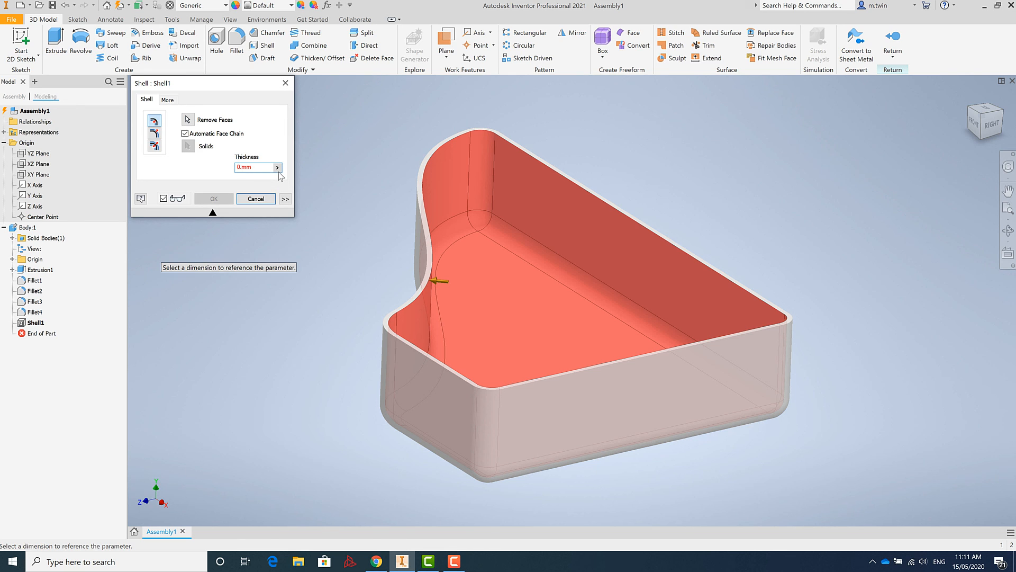
{"action": "key", "text": "BackSpace"}
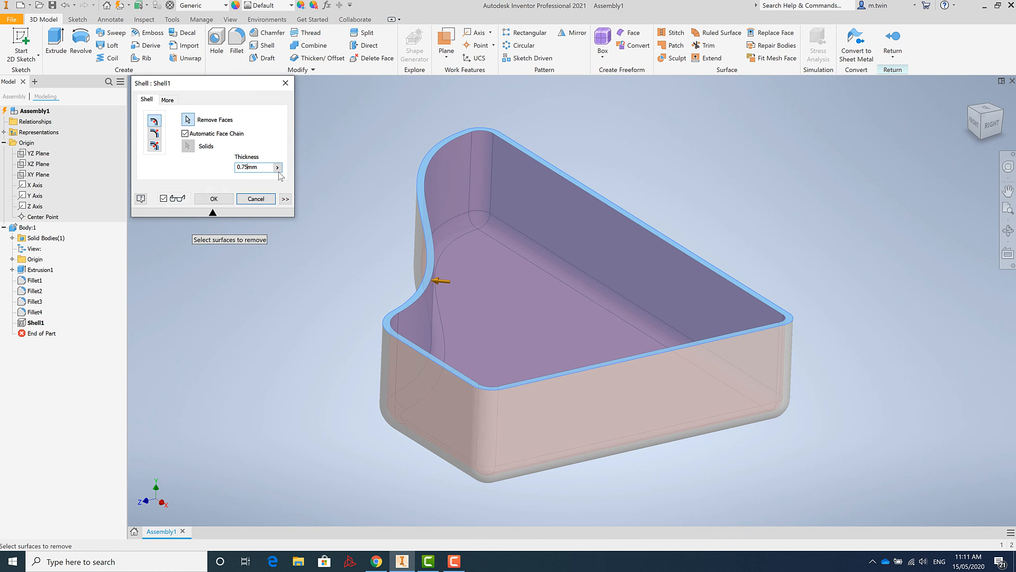
{"action": "left_click", "coordinate": [218, 199]}
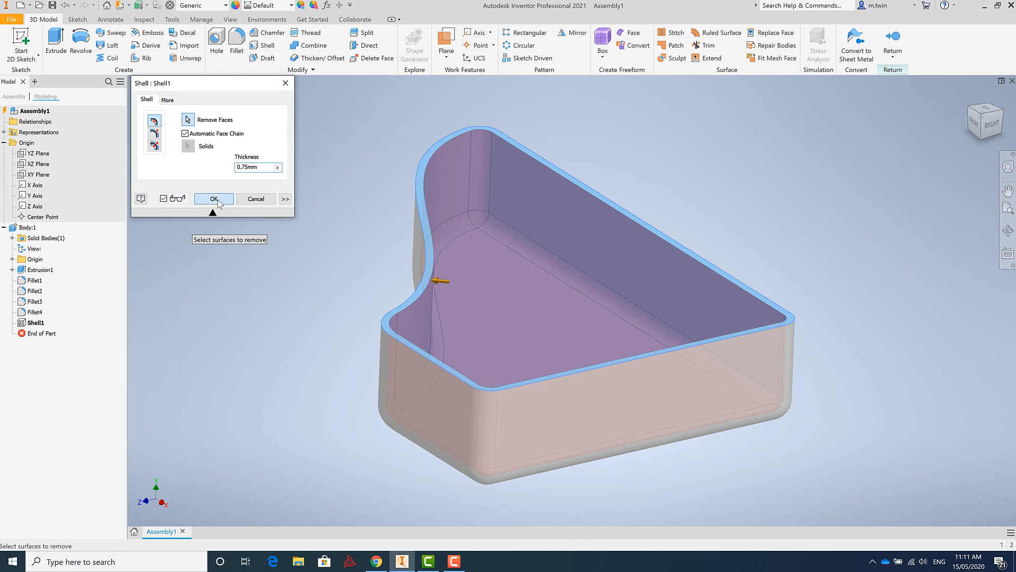
{"action": "middle_click_drag", "start_coordinate": [588, 347], "coordinate": [586, 387], "text": "shift"}
{"action": "middle_click_drag", "start_coordinate": [639, 306], "coordinate": [535, 358], "text": "shift"}
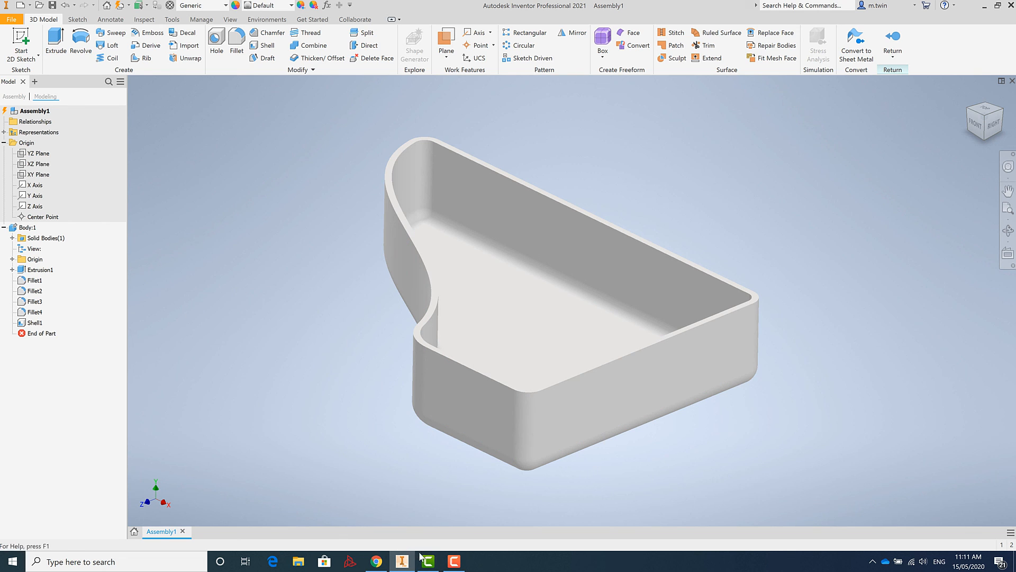
{"action": "left_click", "coordinate": [453, 564]}
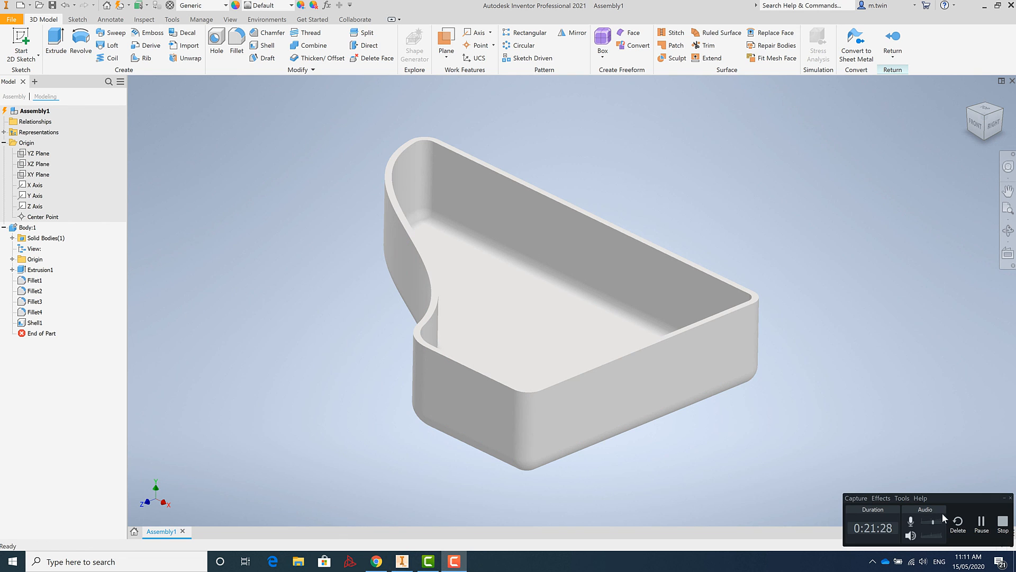